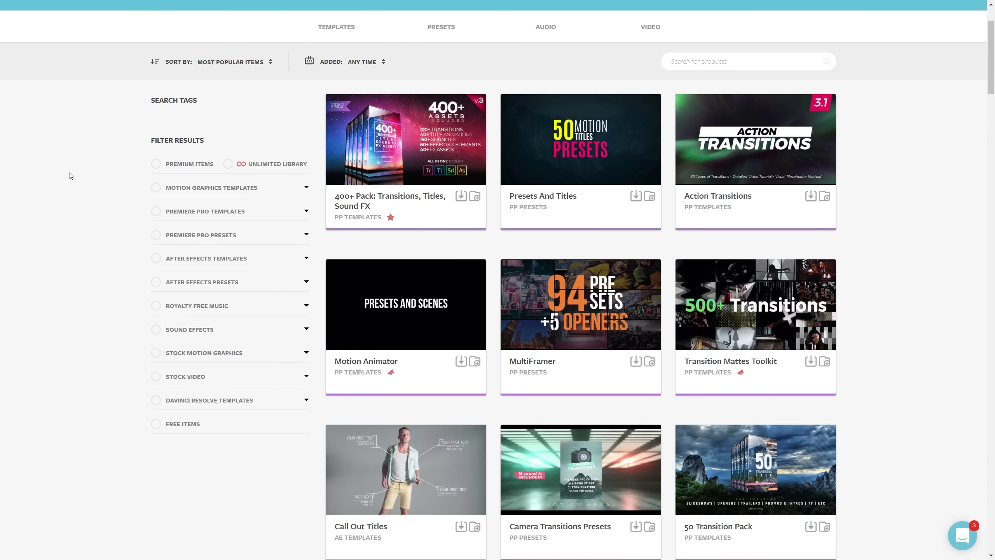
# Tick FREE ITEMS in the Motion Array Filter Results sidebar to list only free products
pyautogui.click(156, 423)
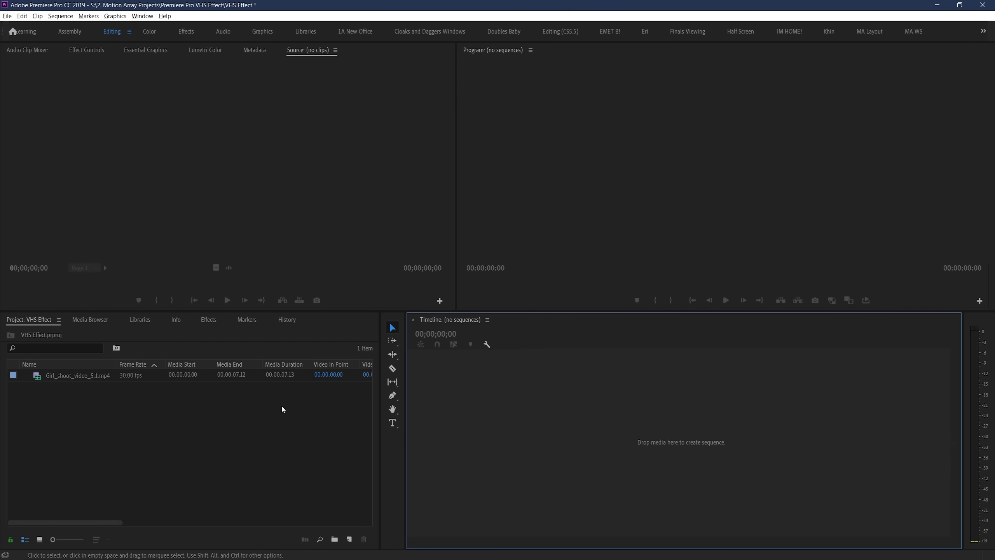
# Create a Girl_shoot_video_5.1 sequence from the beach clip and return to its start
pyautogui.moveTo(89, 376); pyautogui.dragTo(432, 427)
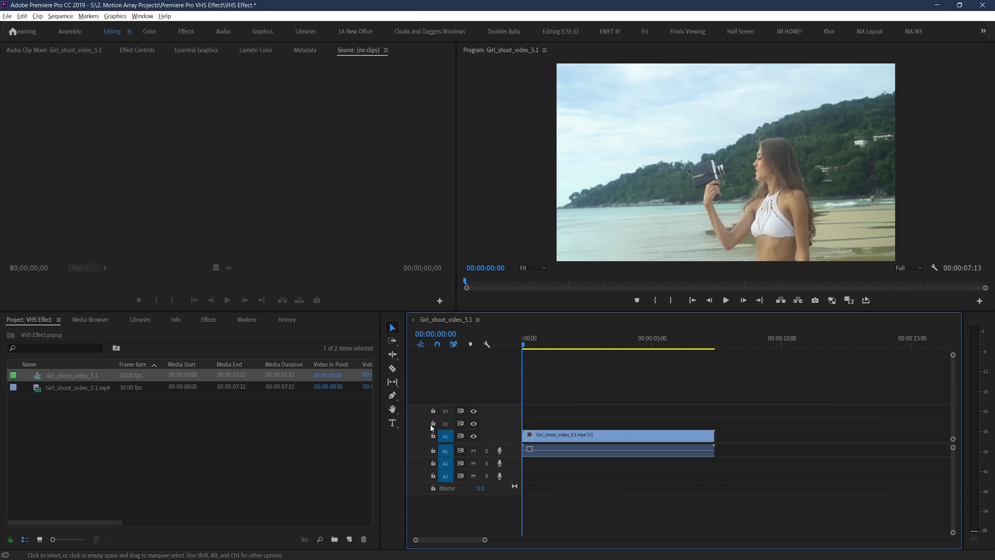
pyautogui.press('space')
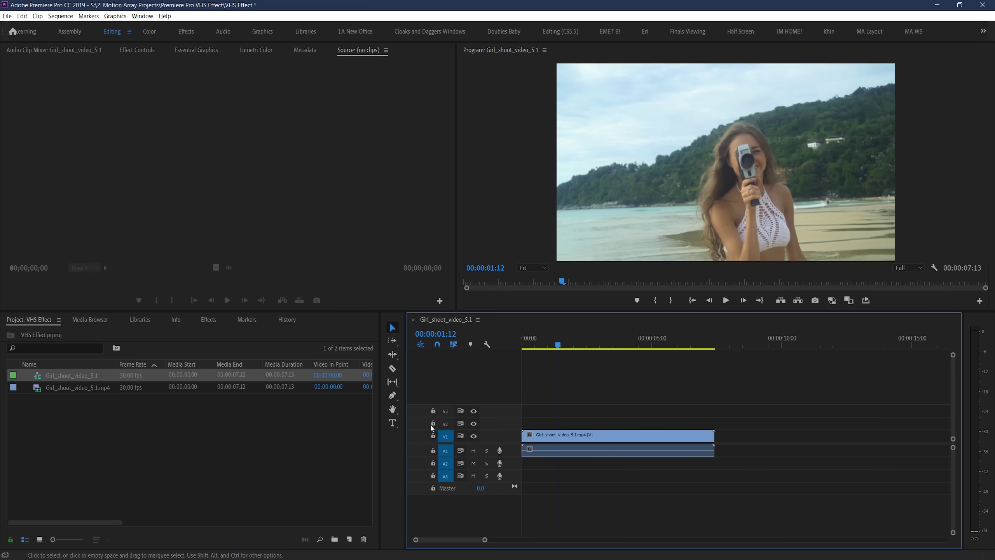
pyautogui.moveTo(562, 348); pyautogui.dragTo(498, 342)
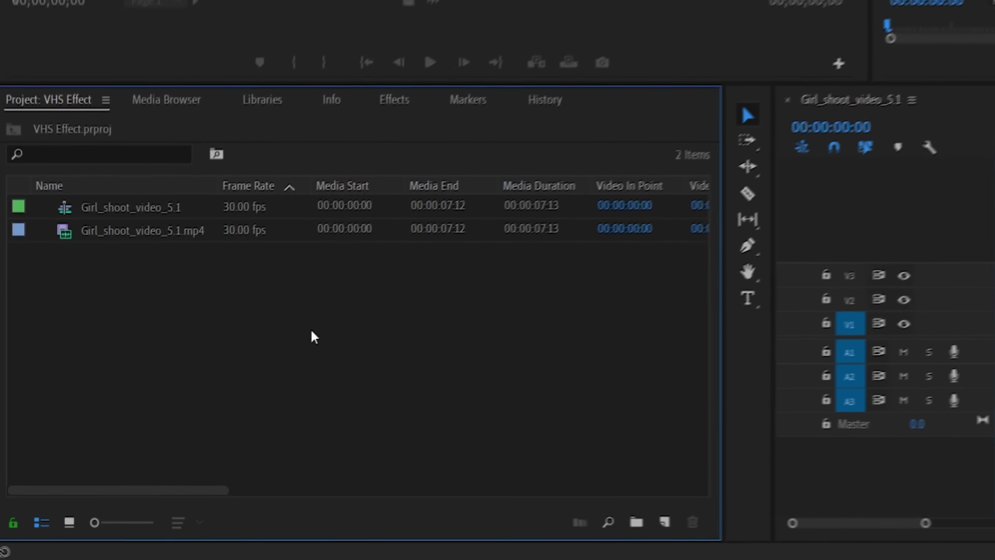
# Add a new Adjustment Layer on V2 and extend it to the clip's 00:00:07:13 end
pyautogui.rightClick(165, 438)
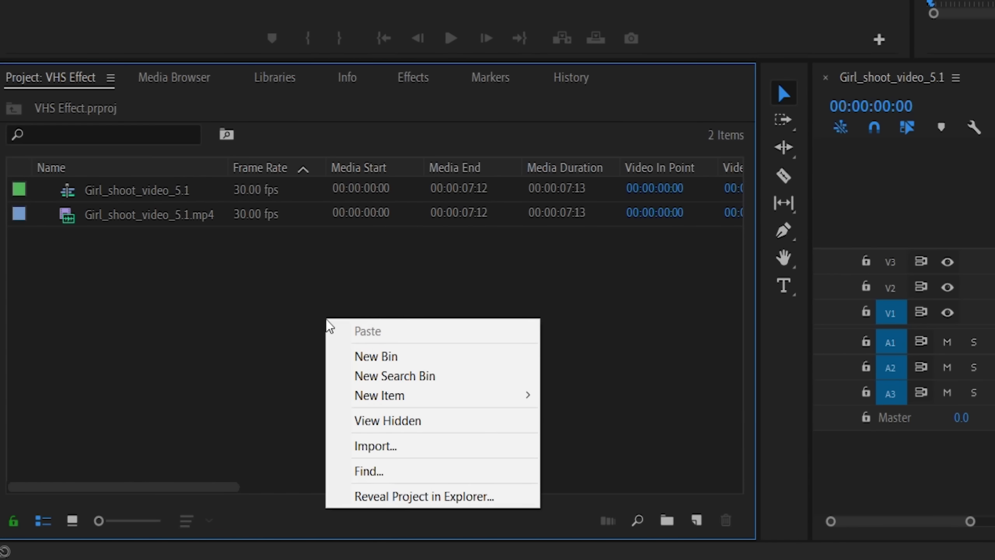
pyautogui.moveTo(375, 388)
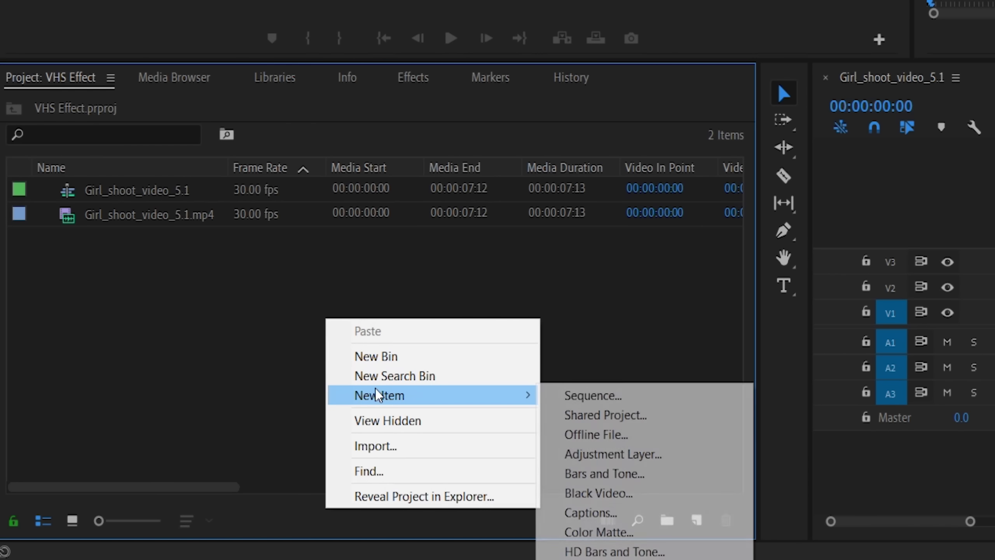
pyautogui.click(606, 456)
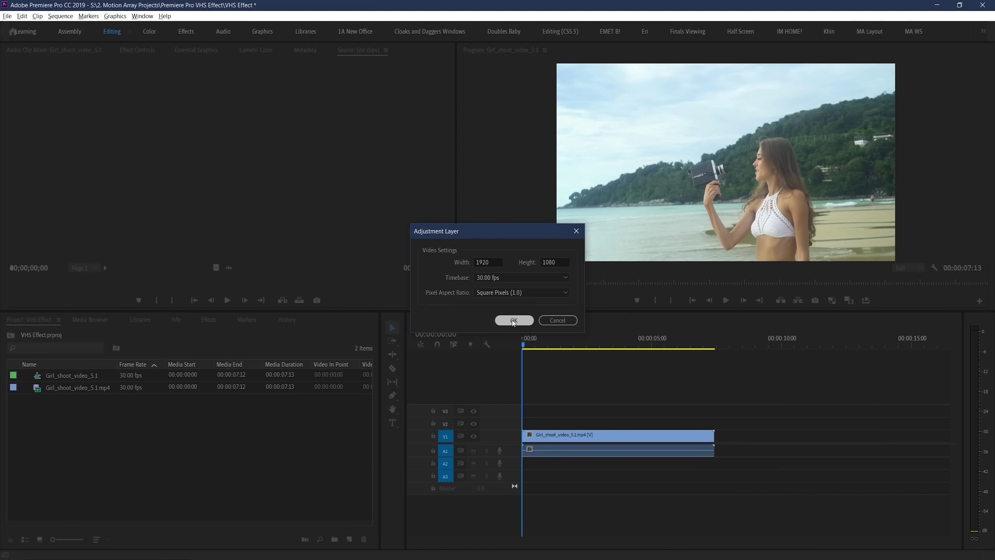
pyautogui.click(513, 321)
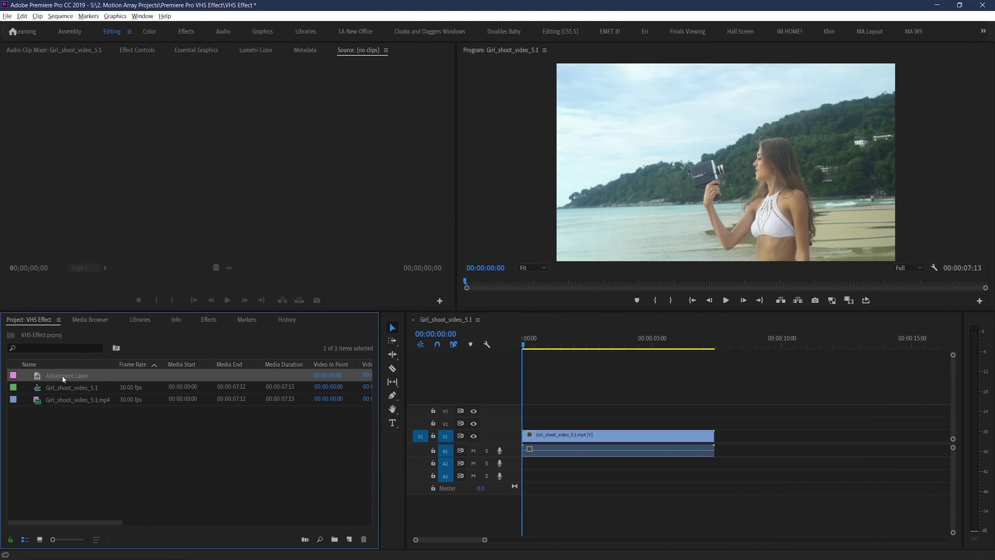
pyautogui.moveTo(63, 378); pyautogui.dragTo(537, 425)
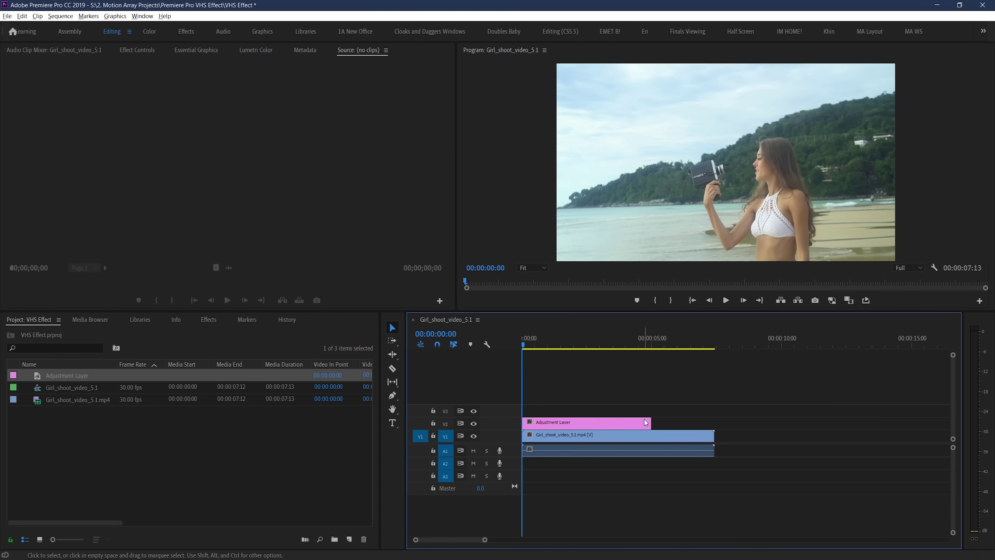
pyautogui.moveTo(643, 420); pyautogui.dragTo(713, 421)
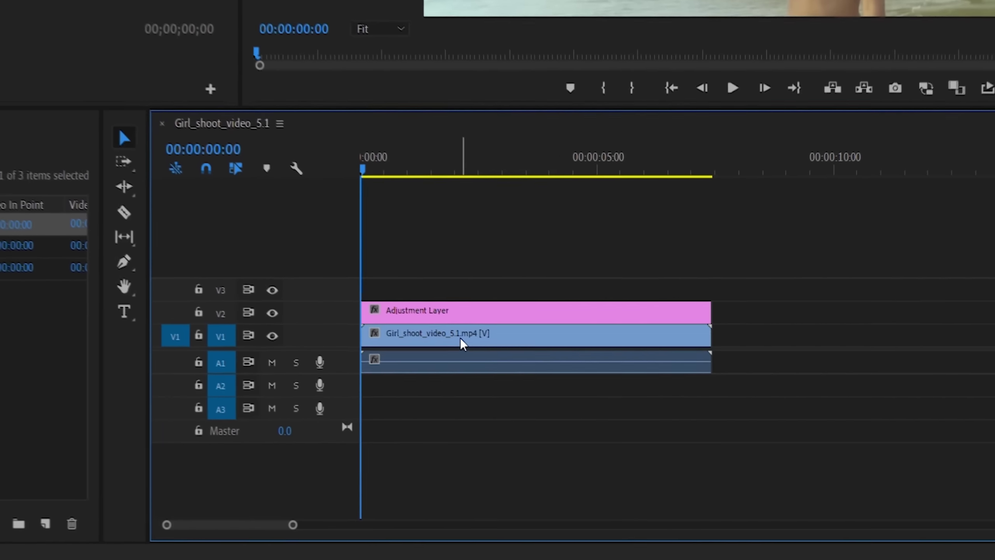
# Select the clip and adjustment layer, and toggle the V2 track output off and back on
pyautogui.click(530, 398)
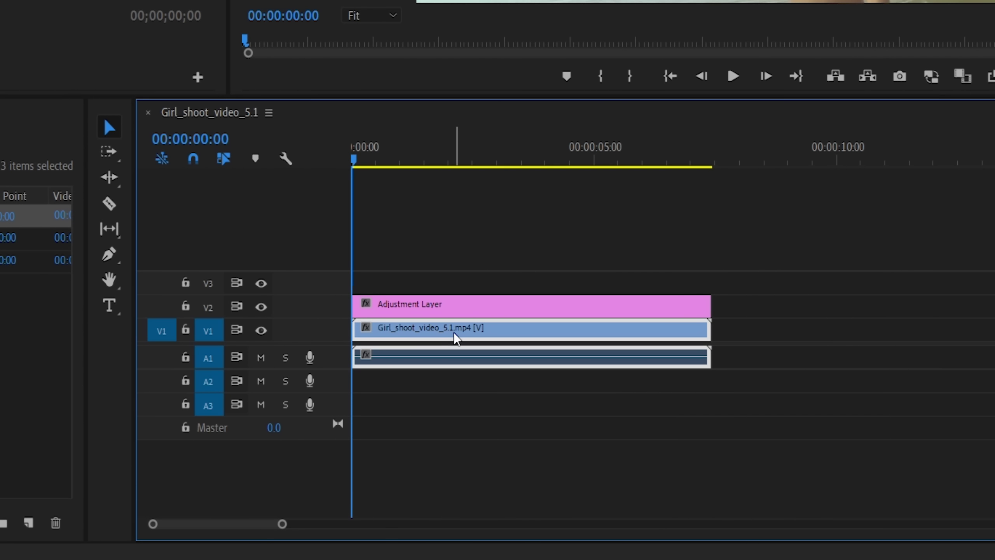
pyautogui.click(460, 308)
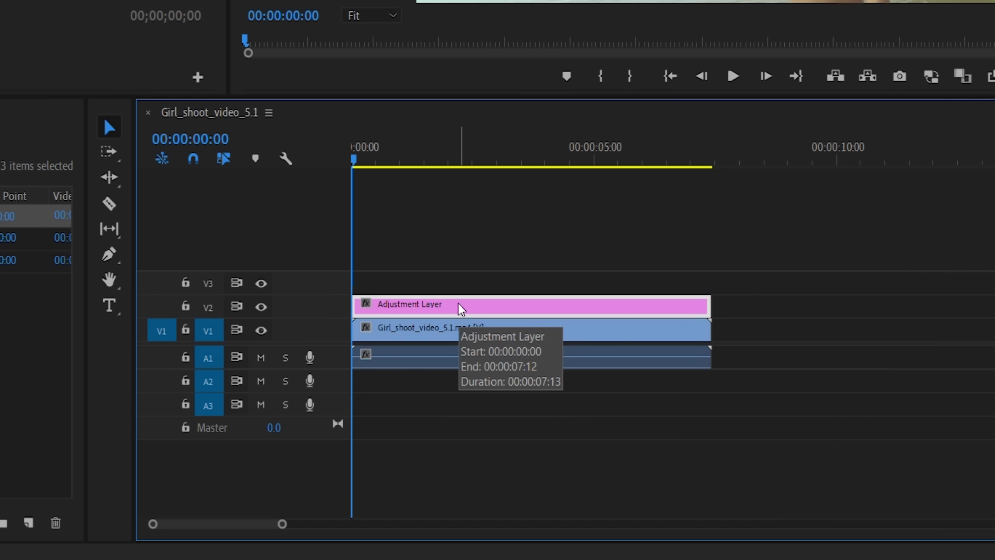
pyautogui.click(261, 307)
pyautogui.click(261, 307)
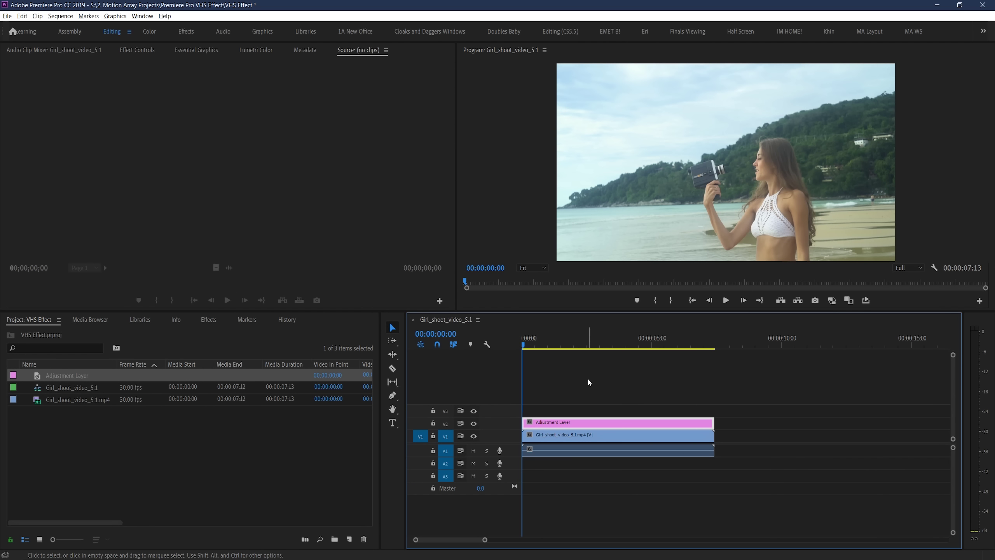
# Select the adjustment layer at a later frame and expand its Lumetri Color Creative section
pyautogui.click(588, 379)
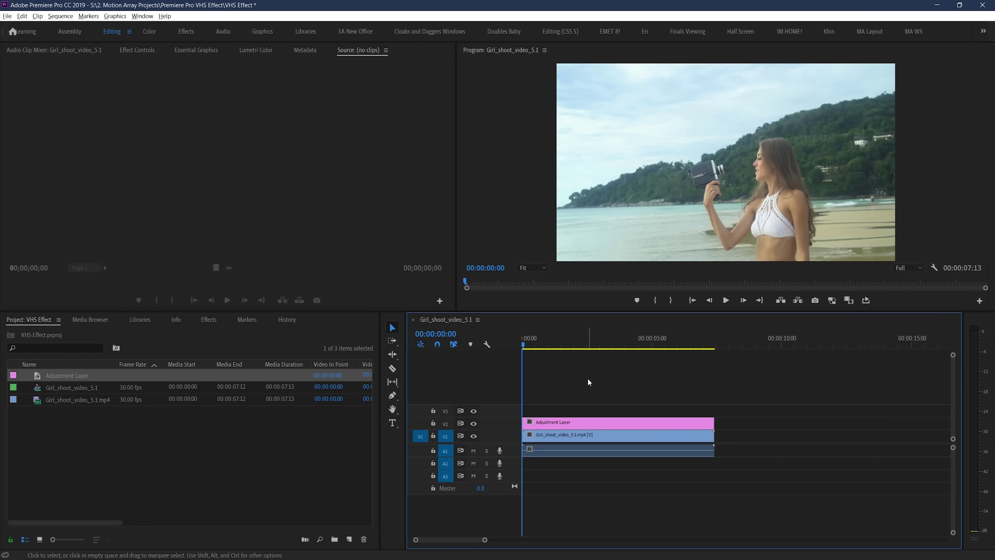
pyautogui.moveTo(524, 345); pyautogui.dragTo(564, 347)
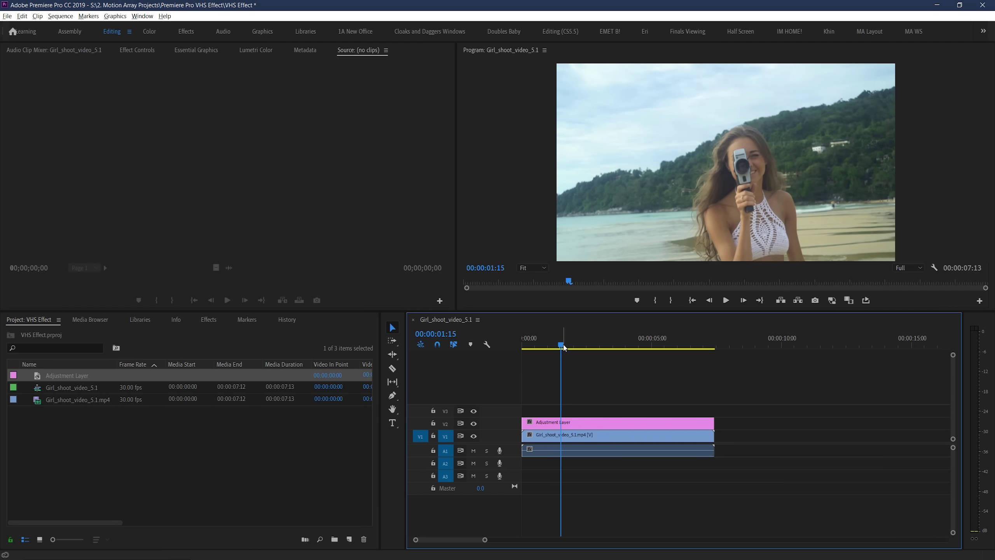
pyautogui.click(589, 423)
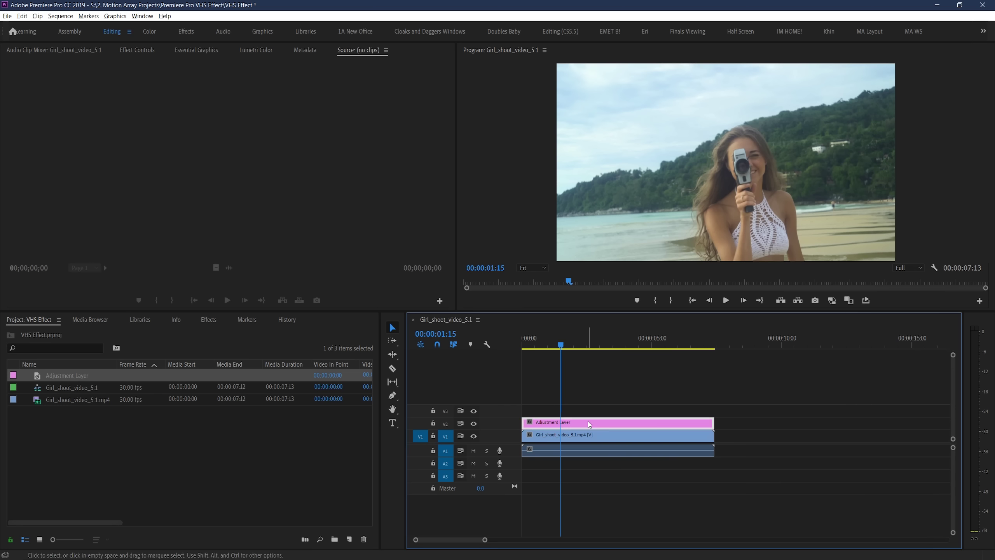
pyautogui.click(256, 51)
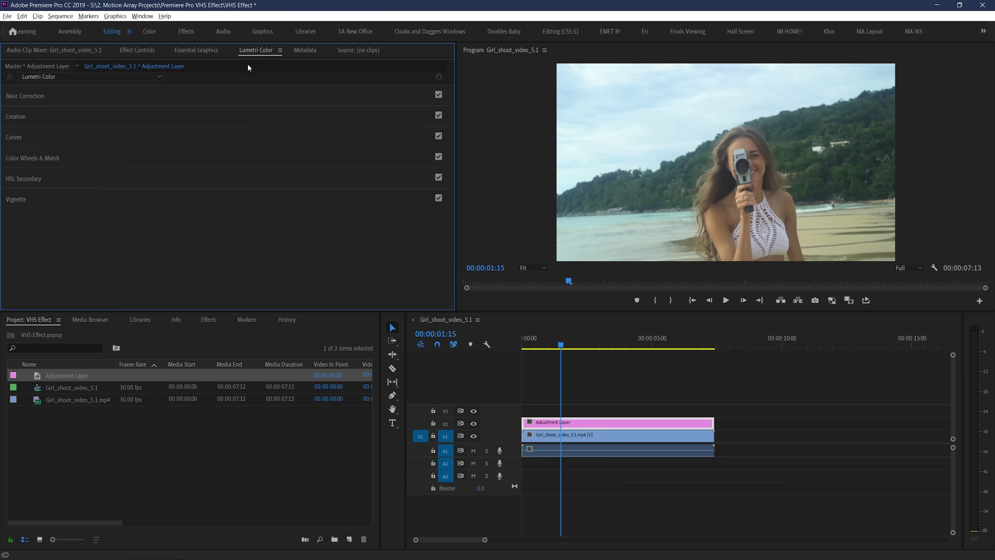
pyautogui.click(17, 117)
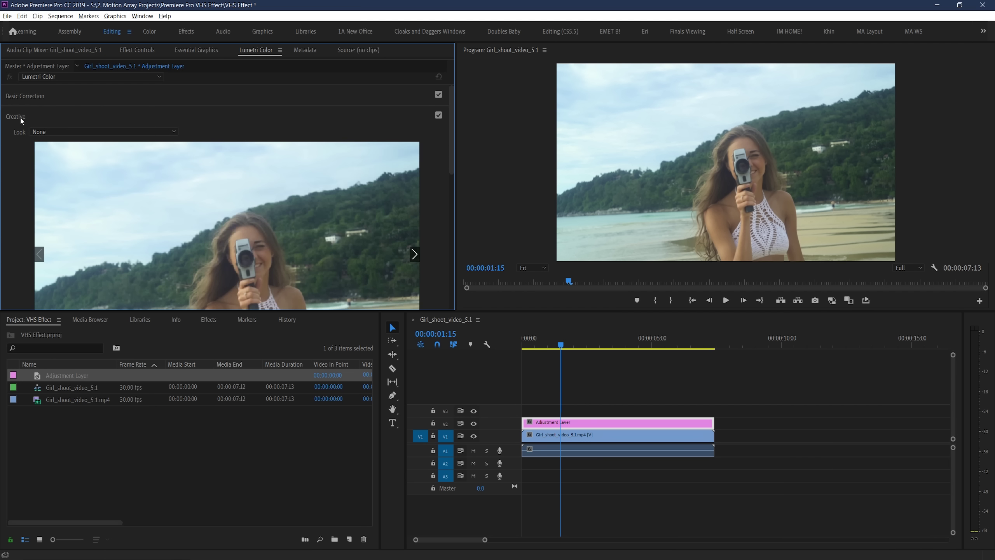
pyautogui.moveTo(451, 130); pyautogui.dragTo(454, 221)
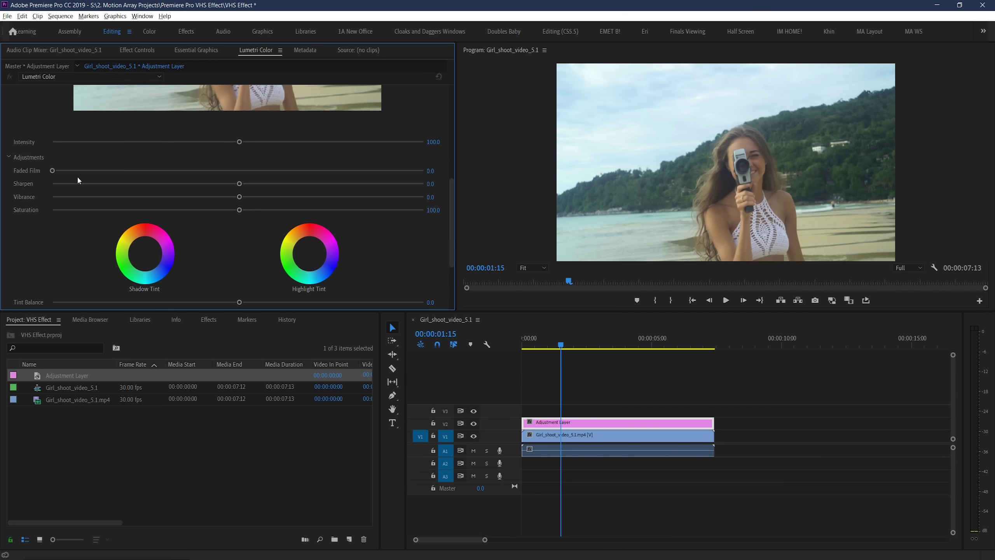
# Set Creative Faded Film to 50 and Sharpen to -50
pyautogui.moveTo(54, 172); pyautogui.dragTo(168, 172)
pyautogui.moveTo(239, 184); pyautogui.dragTo(164, 192)
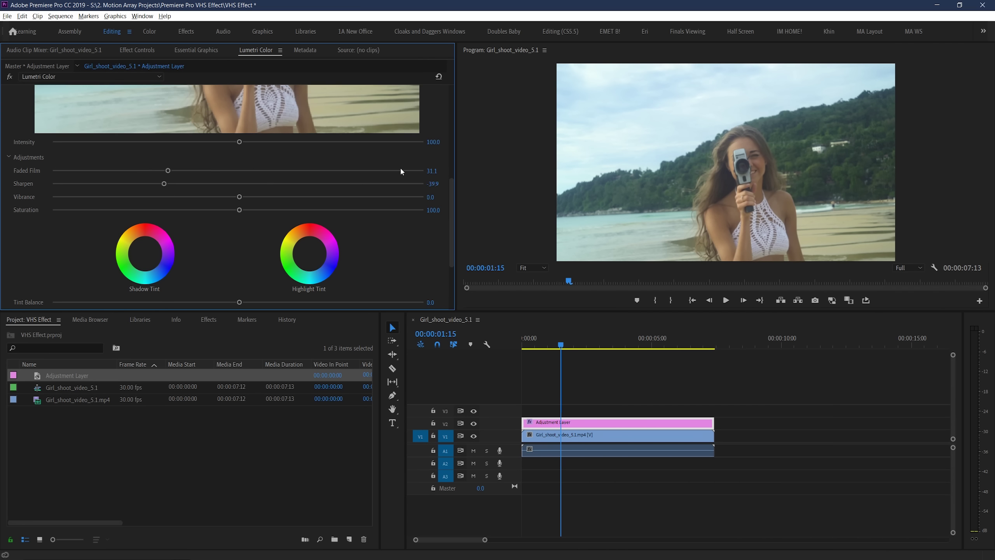
pyautogui.click(432, 171)
pyautogui.write('50')
pyautogui.press('Return')
pyautogui.click(438, 183)
pyautogui.write('-50')
pyautogui.press('Return')
# In Lumetri Curves, lift the RGB black point and pull the white point down and inward
pyautogui.scroll(5, 450, 192)
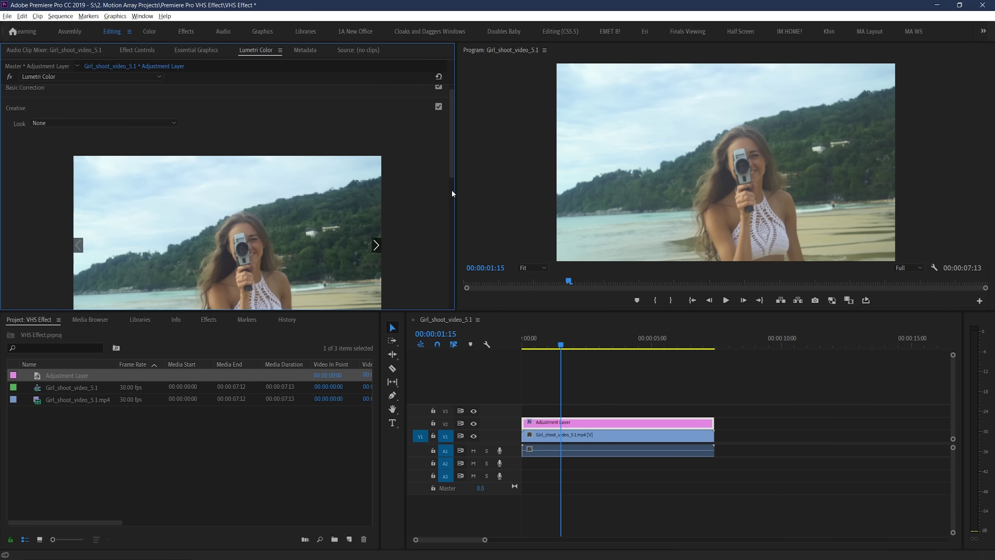
pyautogui.click(47, 108)
pyautogui.click(37, 135)
pyautogui.scroll(-3, 359, 222)
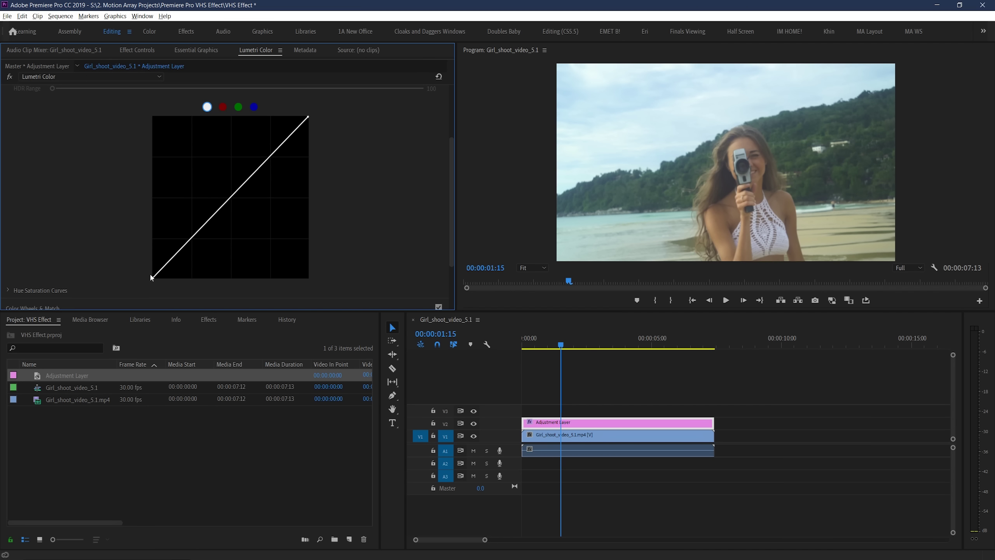
pyautogui.moveTo(153, 280)
pyautogui.mouseDown()
pyautogui.moveTo(144, 247)
pyautogui.moveTo(142, 293)
pyautogui.mouseUp()
pyautogui.moveTo(307, 118); pyautogui.dragTo(320, 139)
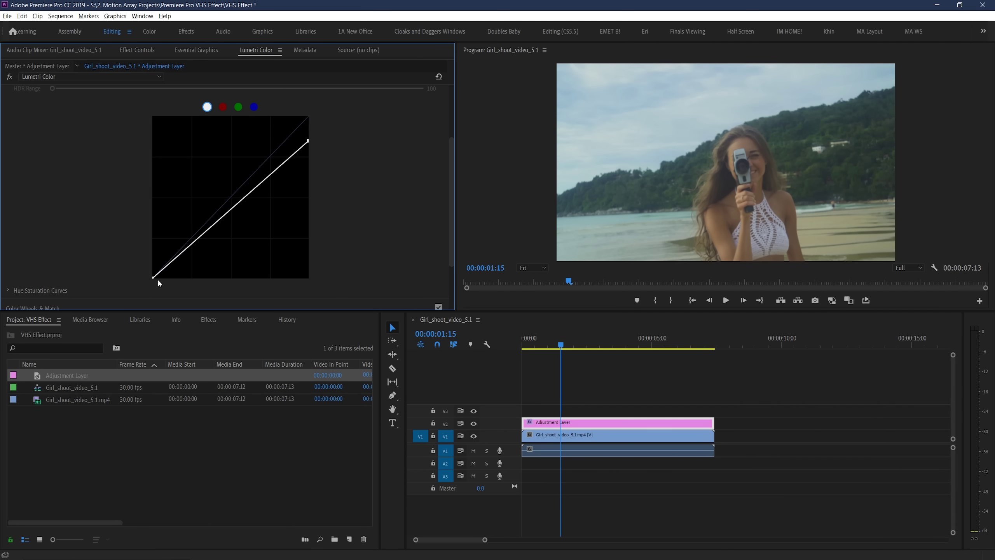
pyautogui.moveTo(154, 279); pyautogui.dragTo(173, 256)
pyautogui.moveTo(307, 140); pyautogui.dragTo(283, 143)
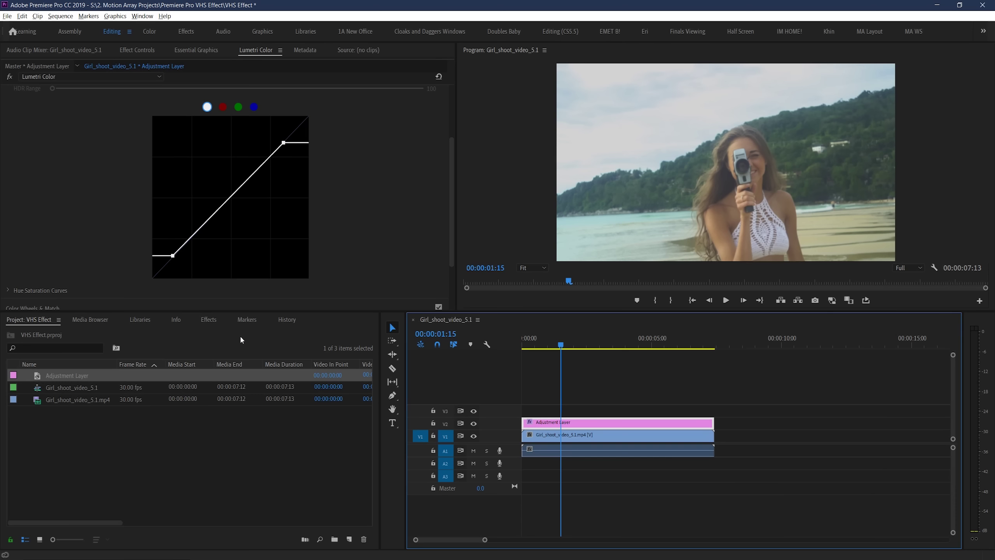
# Apply Channel Blur to the adjustment layer and collapse Lumetri Color in Effect Controls
pyautogui.hotkey('shift', '7')
pyautogui.click(50, 331)
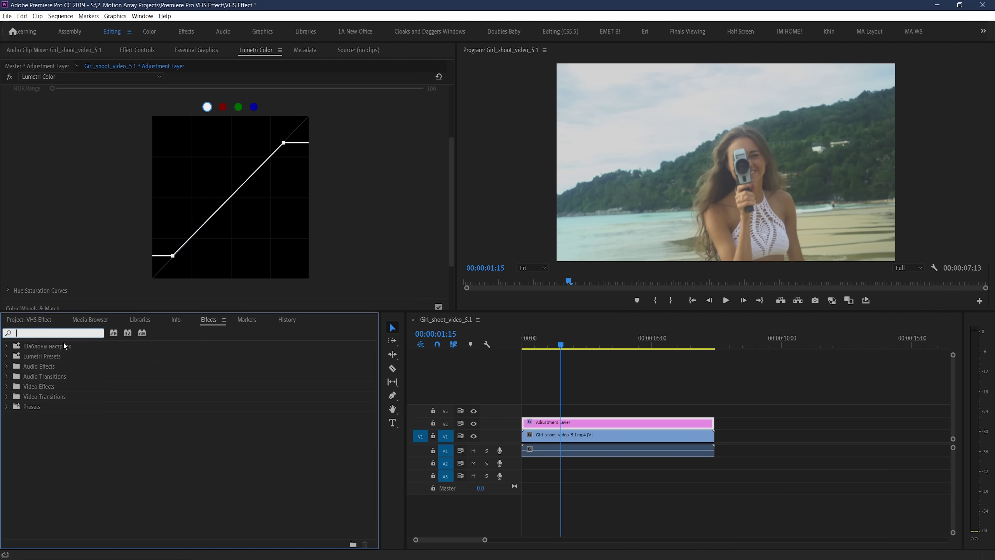
pyautogui.write('channel blur')
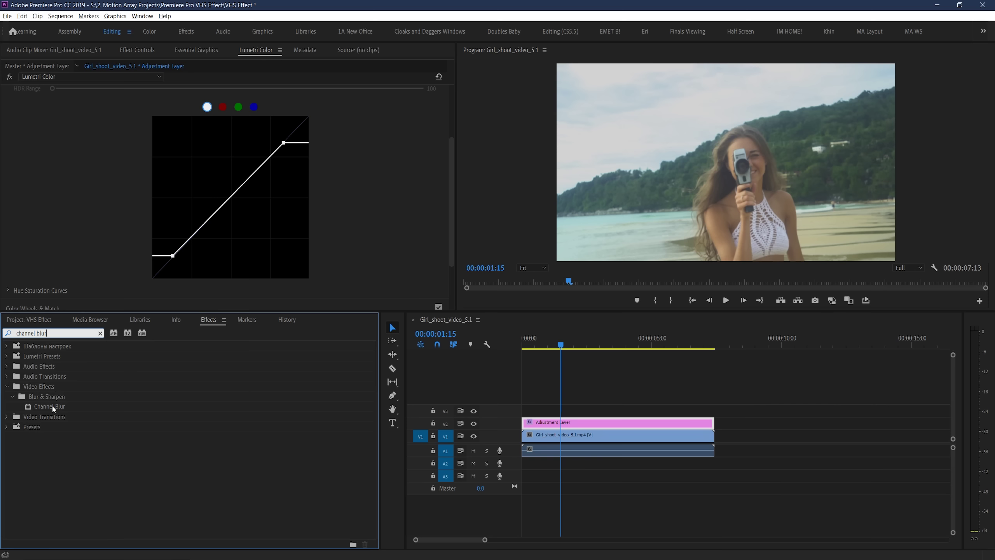
pyautogui.moveTo(51, 405); pyautogui.dragTo(587, 421)
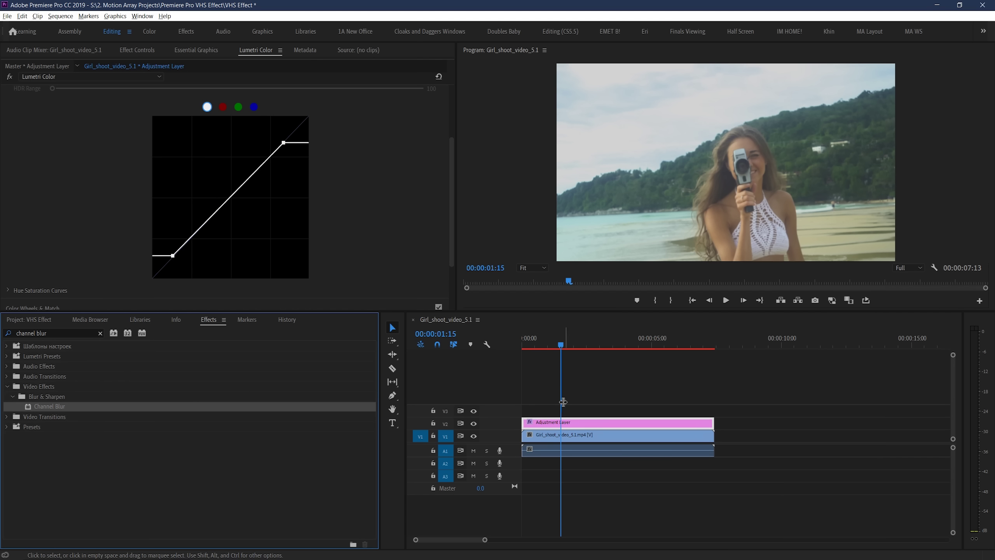
pyautogui.click(152, 51)
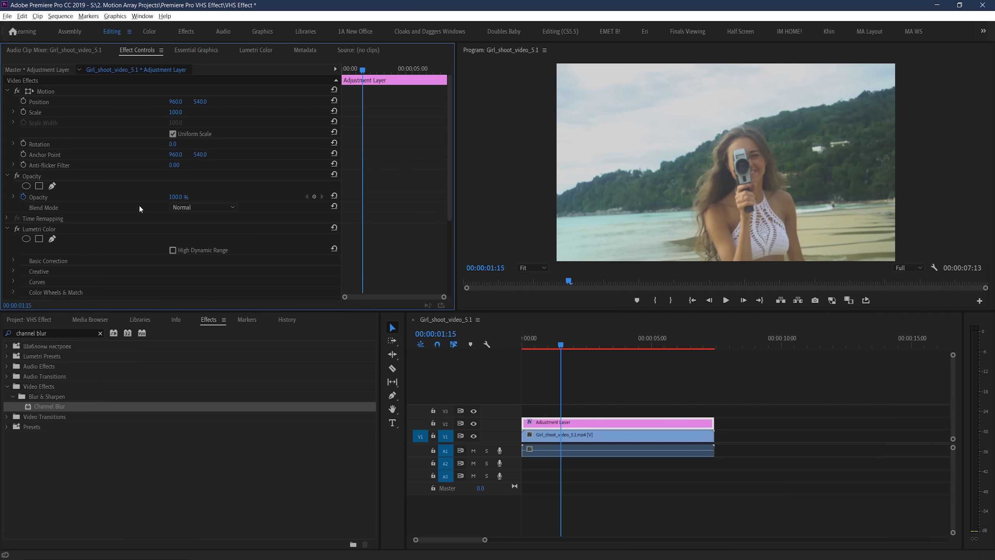
pyautogui.moveTo(449, 155); pyautogui.dragTo(463, 225)
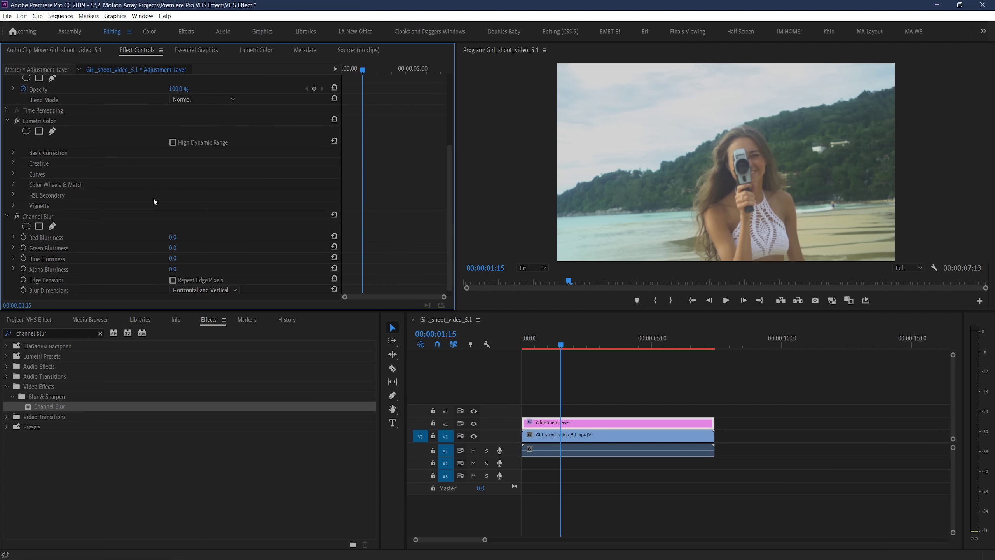
pyautogui.click(8, 121)
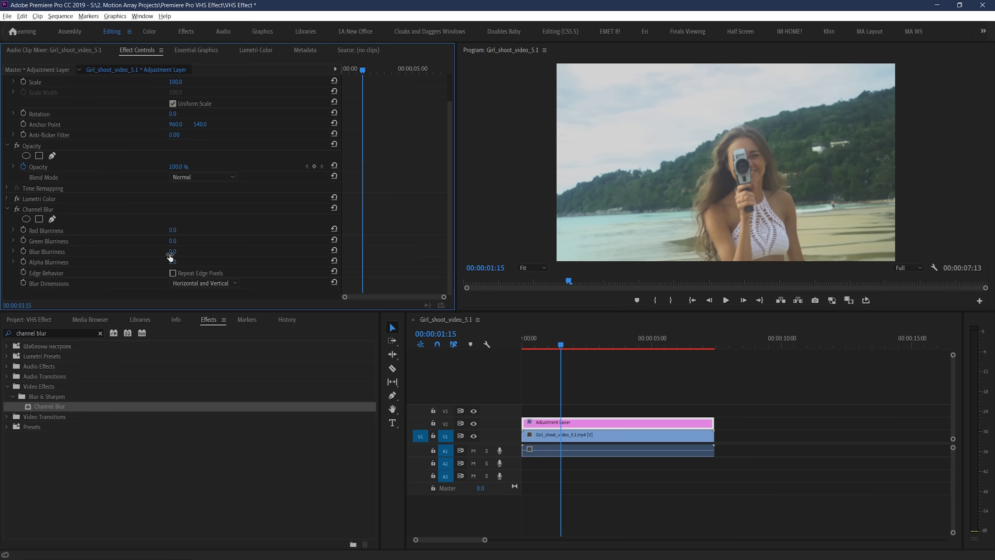
# Set Channel Blur Red Blurriness to 32, compare it on and off, and limit it to Vertical
pyautogui.click(171, 231)
pyautogui.write('32')
pyautogui.press('Return')
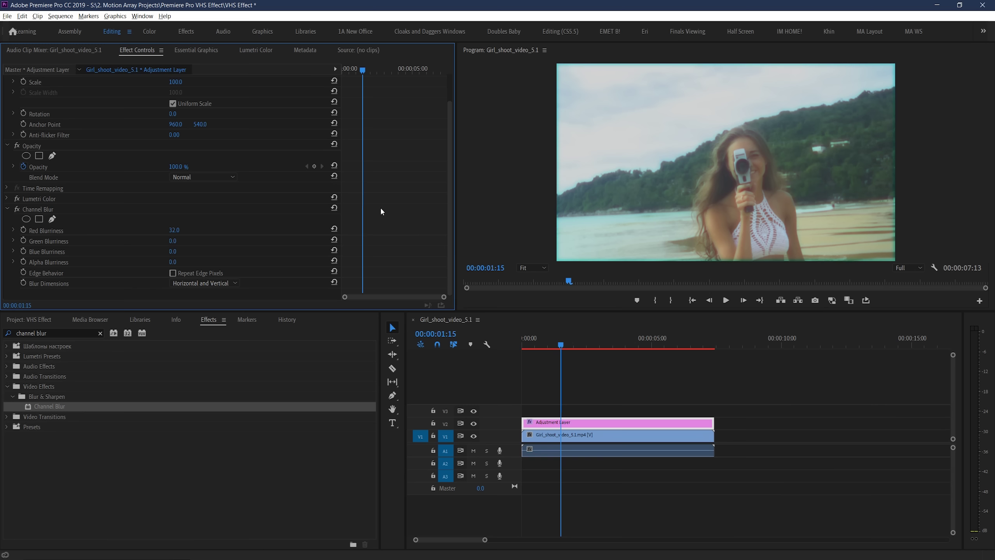
pyautogui.click(18, 209)
pyautogui.click(18, 208)
pyautogui.click(19, 207)
pyautogui.click(21, 208)
pyautogui.click(229, 287)
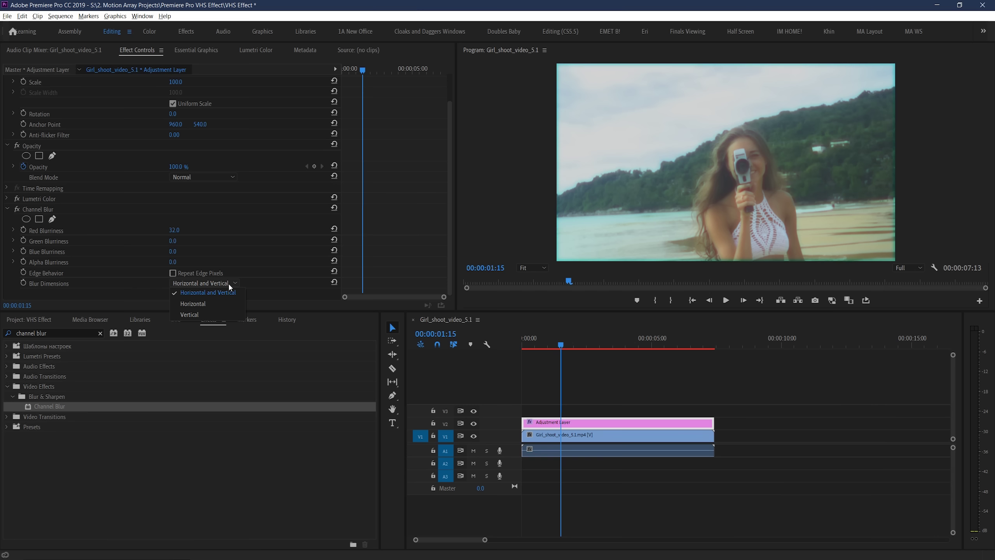
pyautogui.click(193, 315)
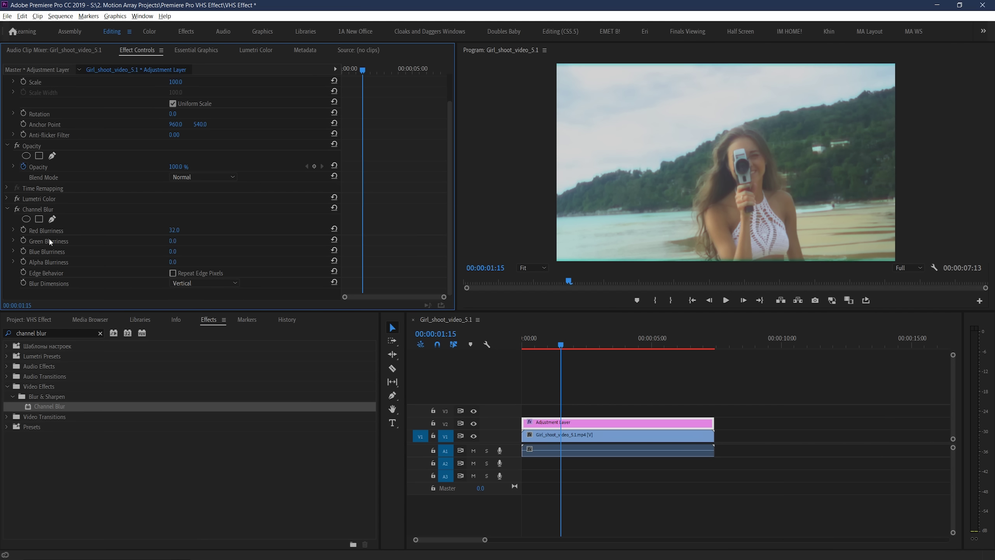
# Duplicate Channel Blur and set the copy to Red 0, Blue 32, Horizontal blur dimensions
pyautogui.click(39, 211)
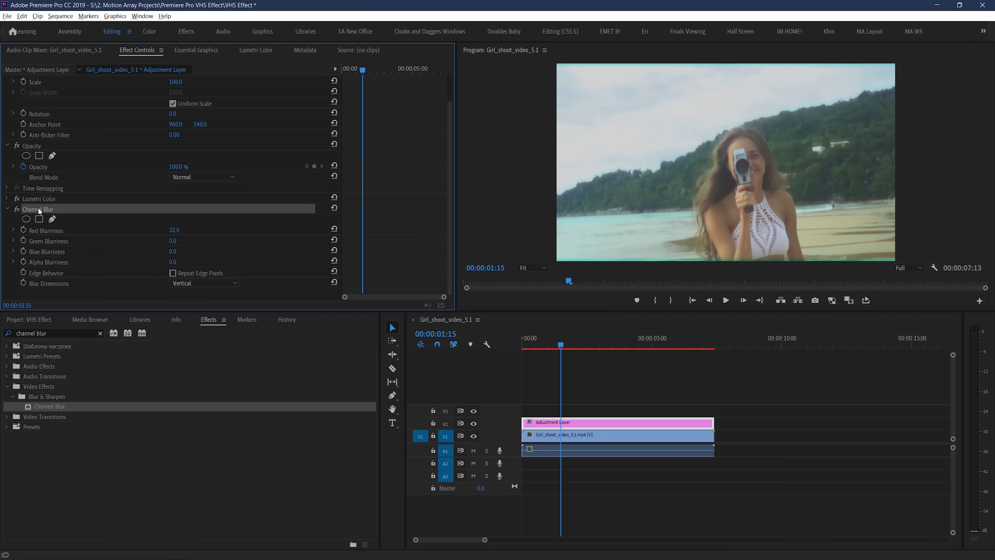
pyautogui.hotkey('ctrl', 'c')
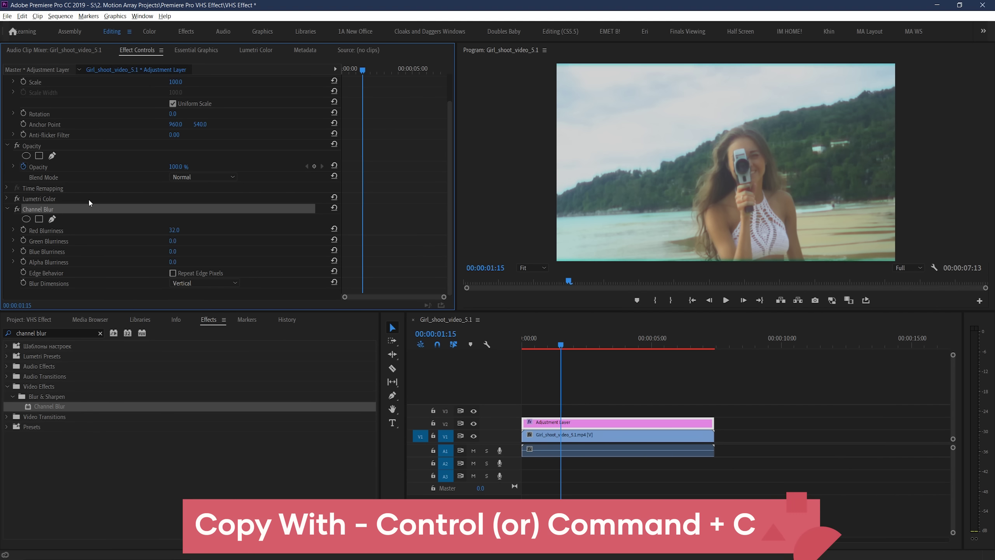
pyautogui.hotkey('ctrl', 'v')
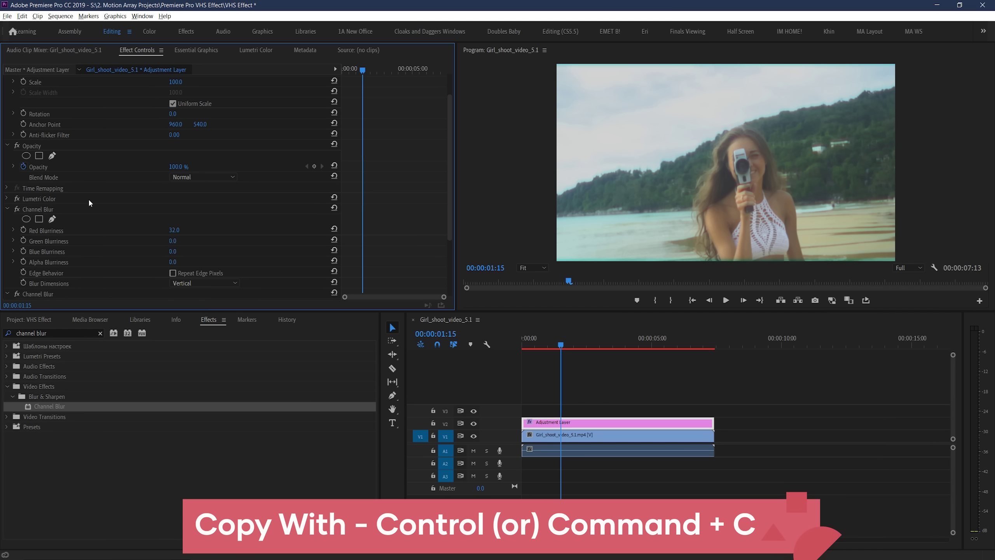
pyautogui.scroll(-4, 110, 202)
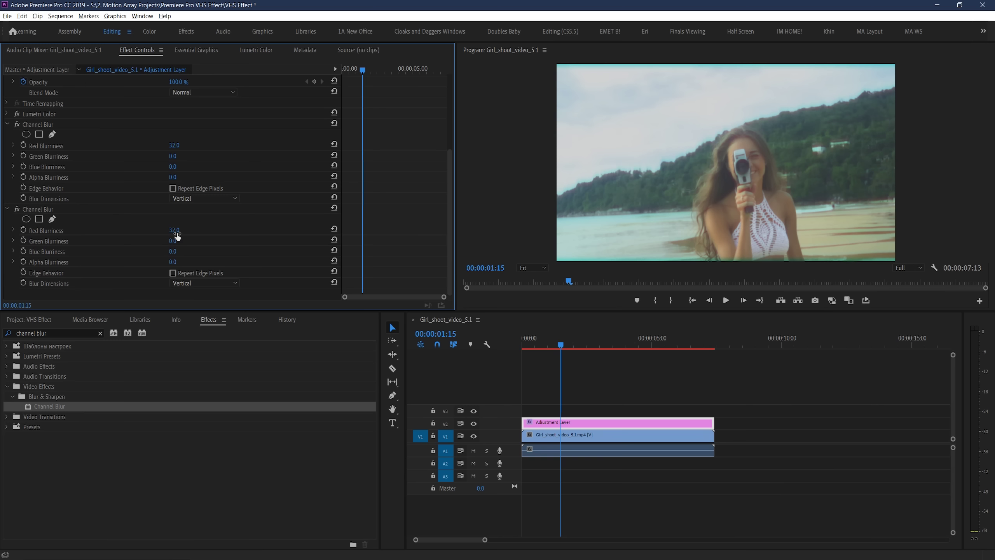
pyautogui.click(173, 230)
pyautogui.write('0')
pyautogui.press('Return')
pyautogui.click(172, 251)
pyautogui.write('32')
pyautogui.press('Return')
pyautogui.click(235, 283)
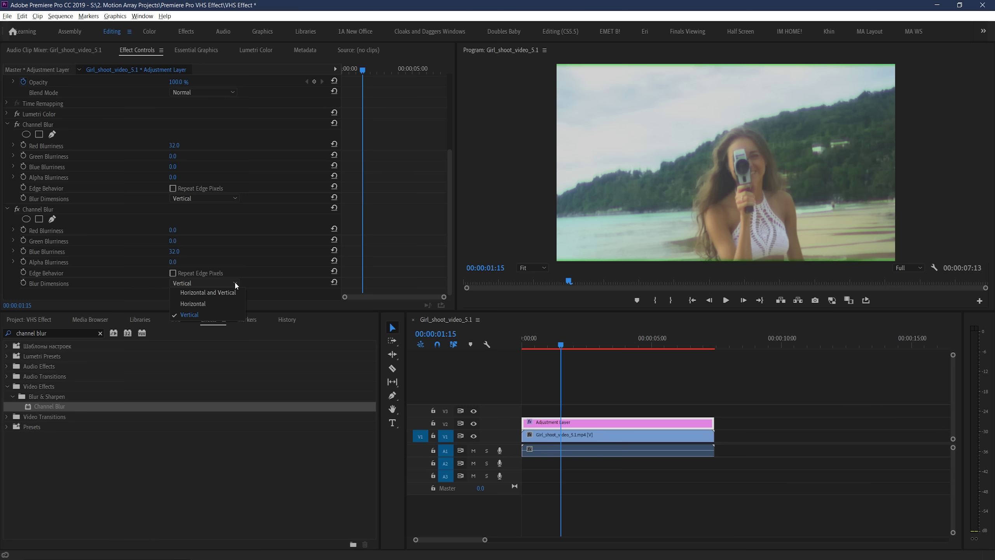
pyautogui.click(211, 301)
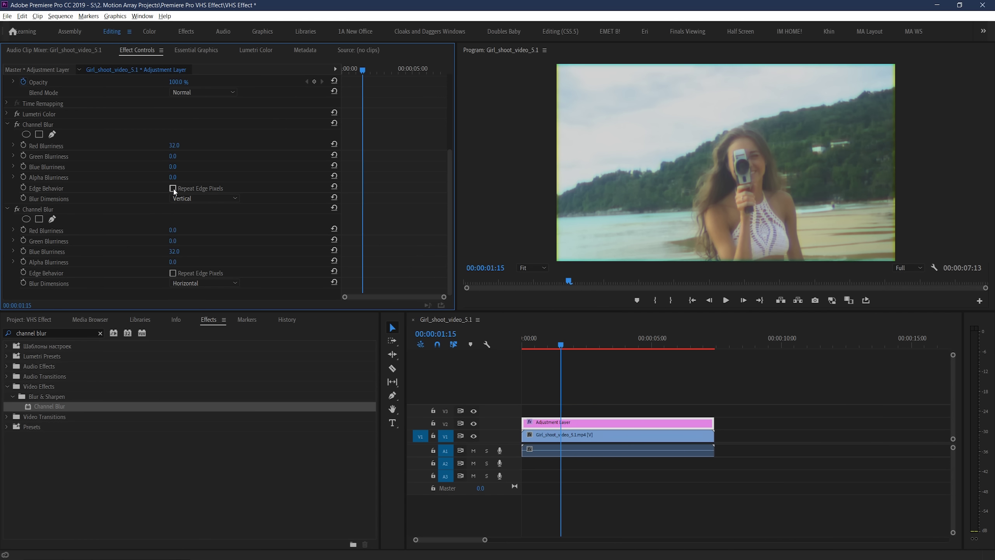
# Turn on Repeat Edge Pixels for both Channel Blurs and collapse them
pyautogui.click(172, 188)
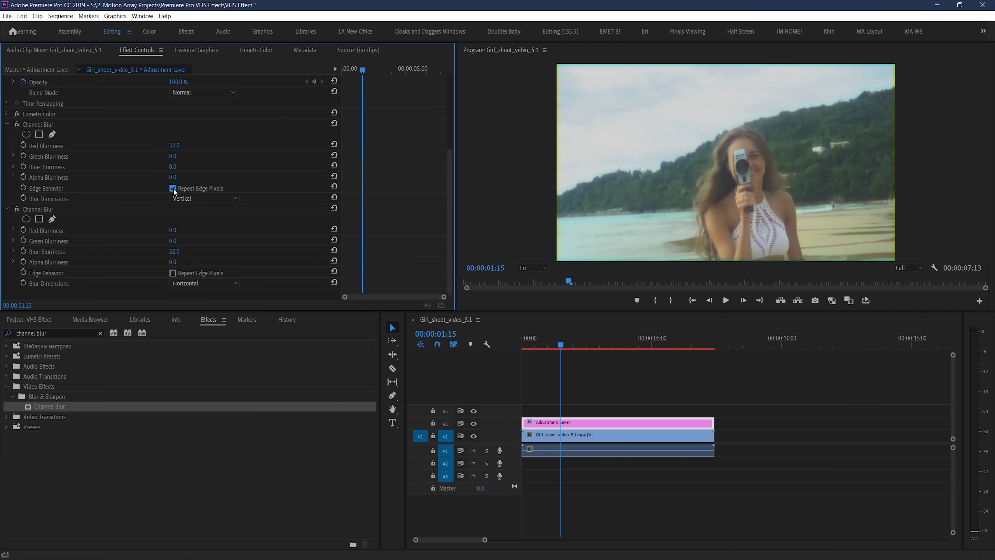
pyautogui.click(172, 273)
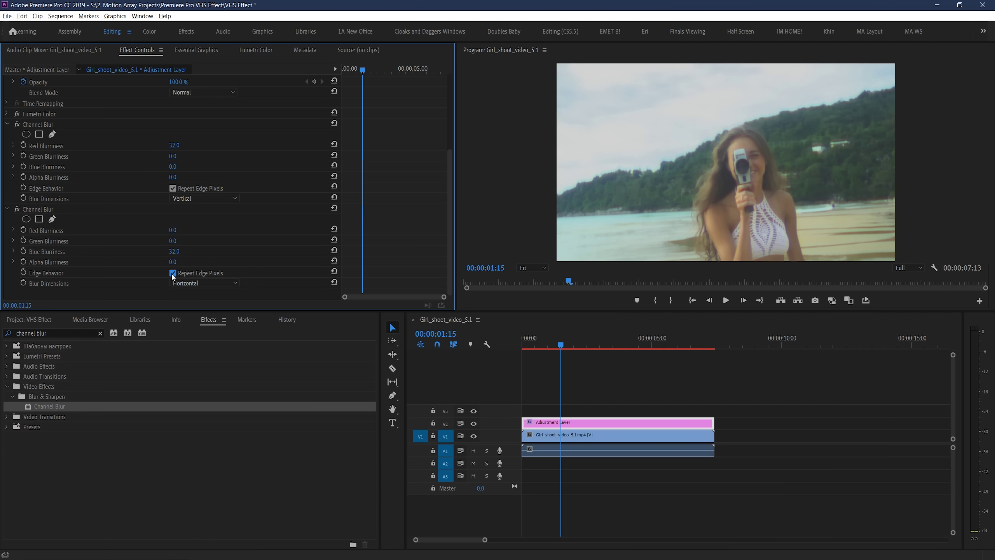
pyautogui.click(8, 125)
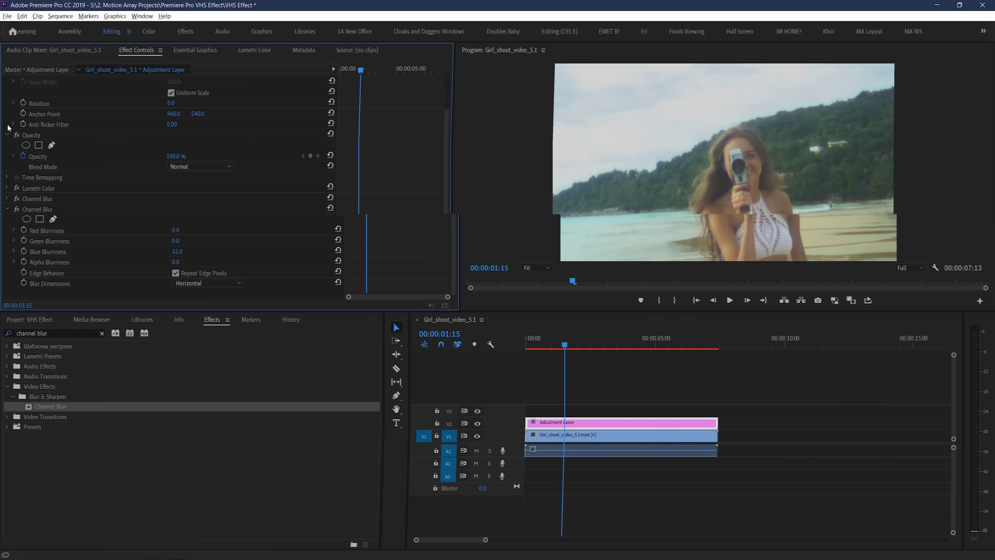
pyautogui.click(7, 212)
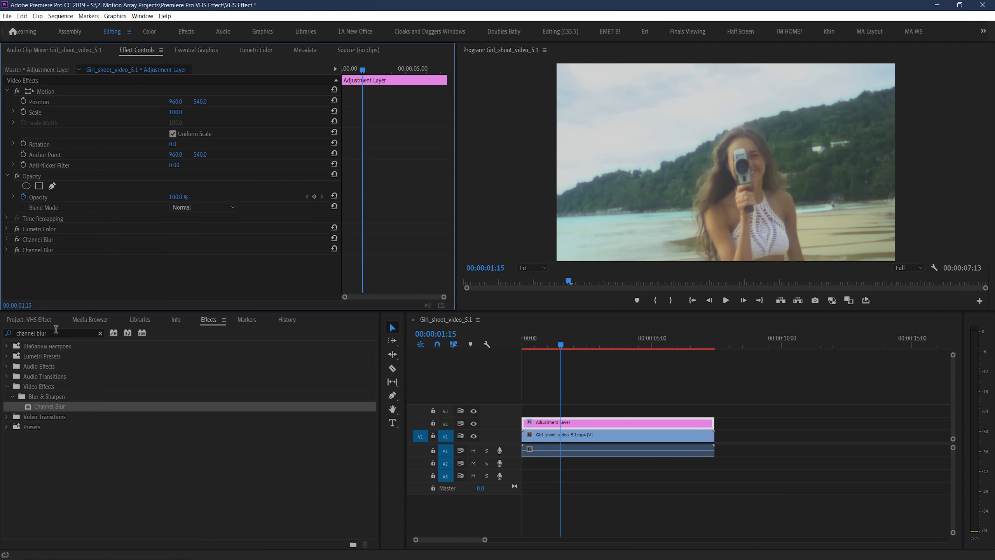
# Apply Wave Warp to the adjustment layer with a Square wave and width 1000
pyautogui.click(56, 333)
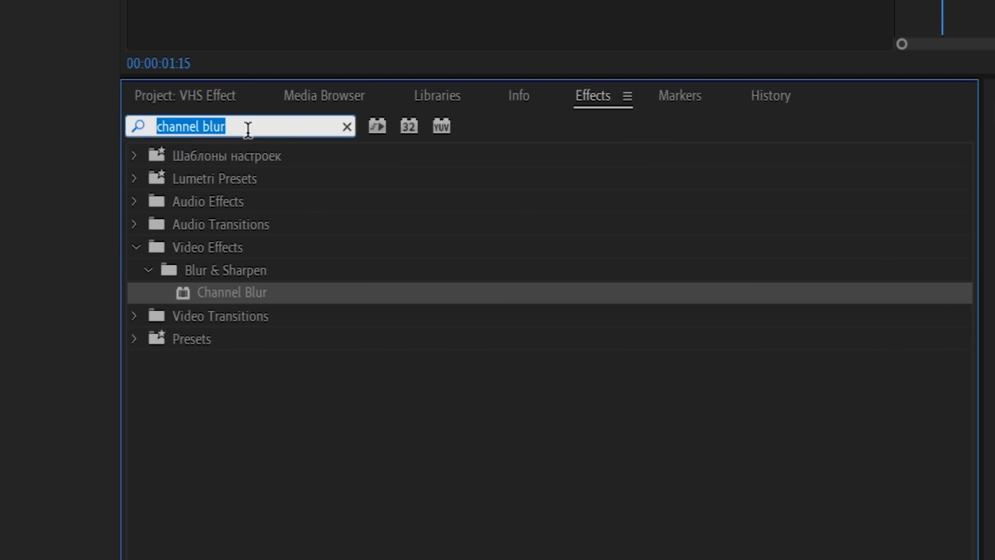
pyautogui.write('wave warp')
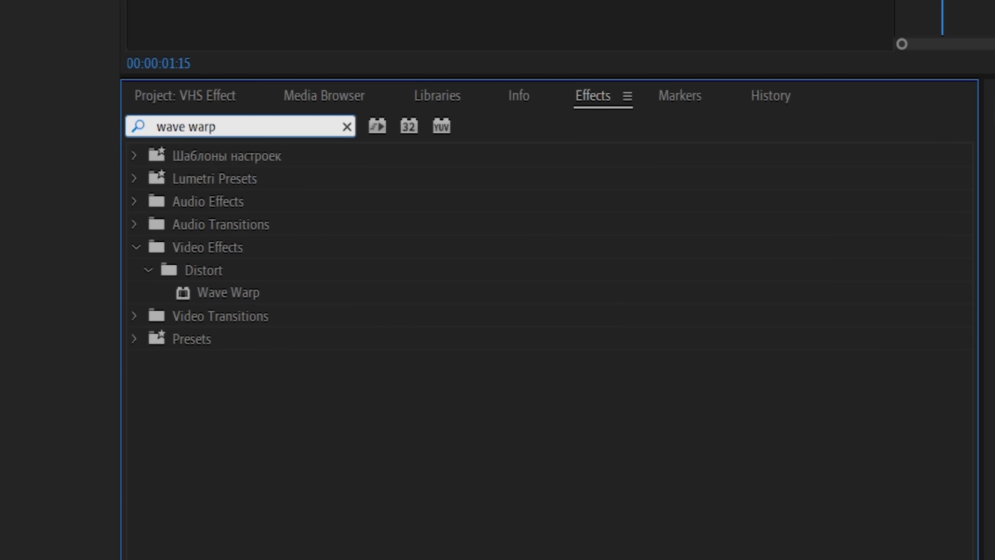
pyautogui.moveTo(219, 292); pyautogui.dragTo(593, 426)
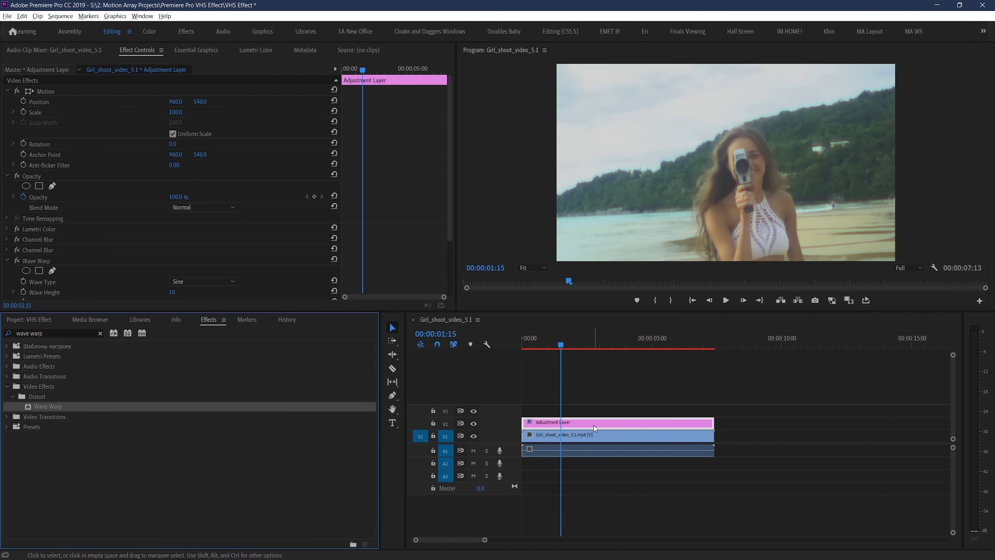
pyautogui.moveTo(452, 210); pyautogui.dragTo(449, 264)
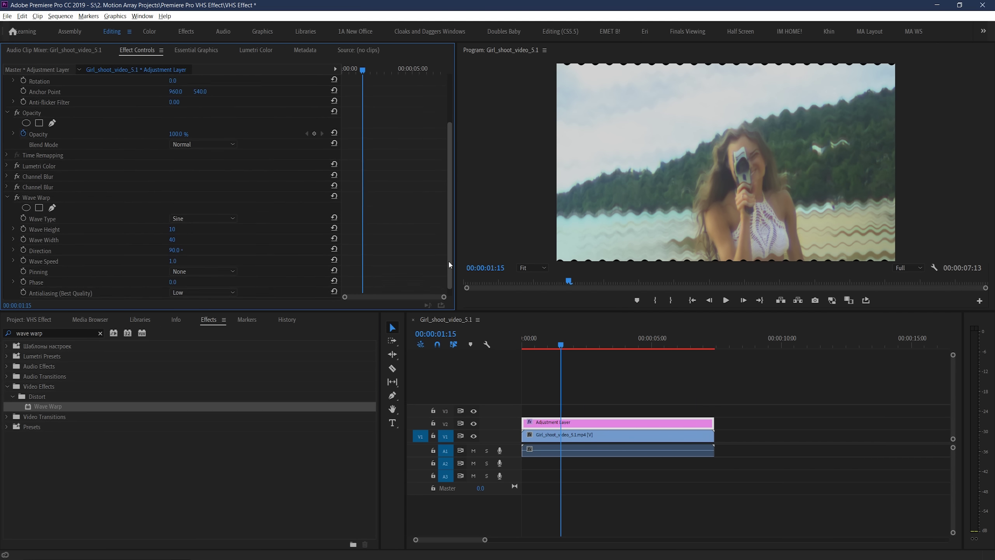
pyautogui.click(211, 205)
pyautogui.click(202, 229)
pyautogui.click(176, 230)
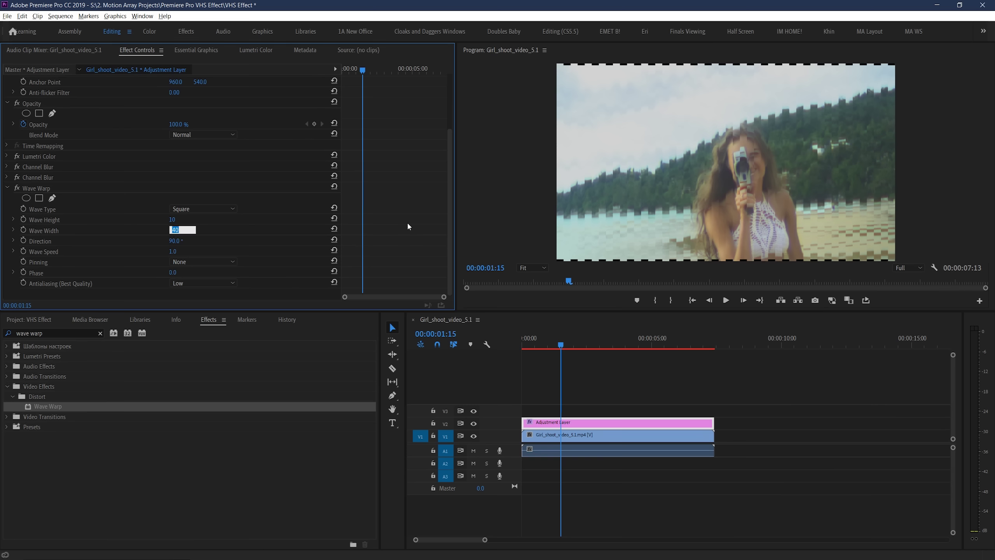
pyautogui.write('600')
pyautogui.press('Return')
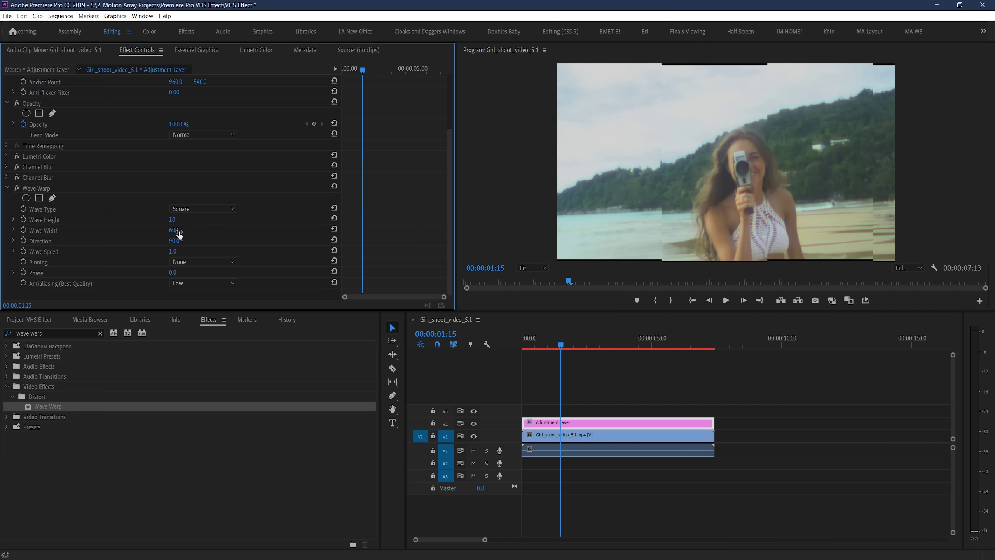
pyautogui.click(183, 229)
pyautogui.write('1000')
pyautogui.press('Return')
# Set Wave Warp direction to 0°, speed to 0.1, and pinning to All Edges
pyautogui.click(175, 240)
pyautogui.write('0')
pyautogui.press('Return')
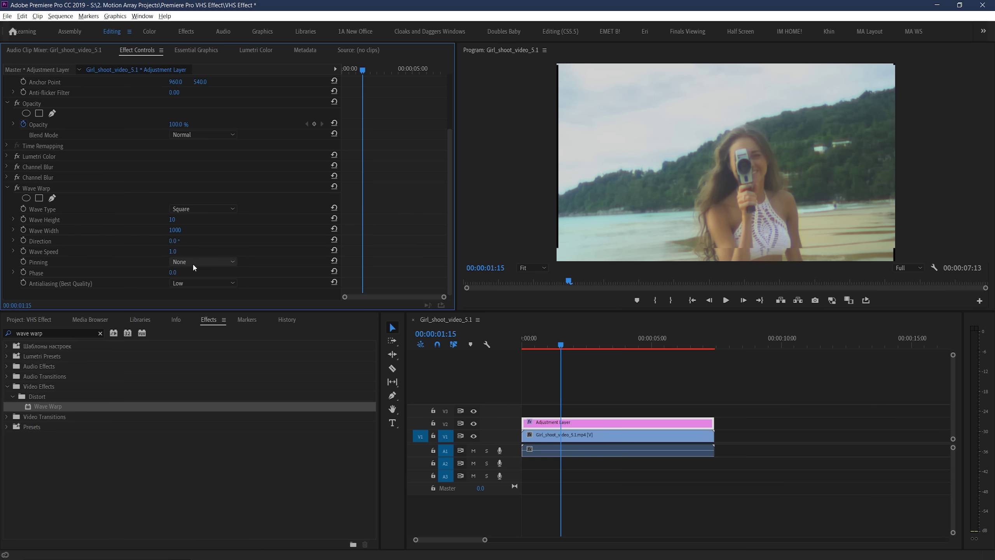
pyautogui.click(175, 251)
pyautogui.write('0.1')
pyautogui.press('Return')
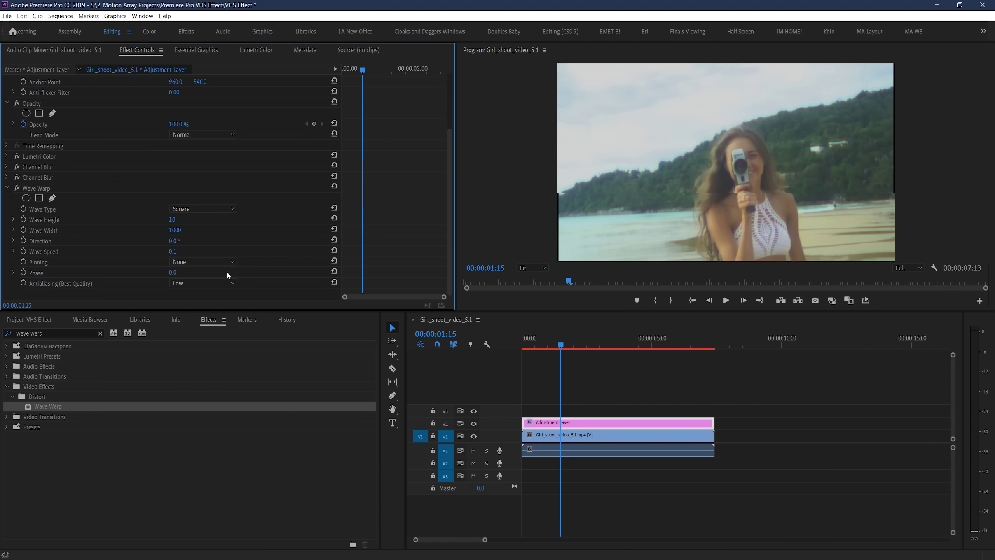
pyautogui.click(226, 263)
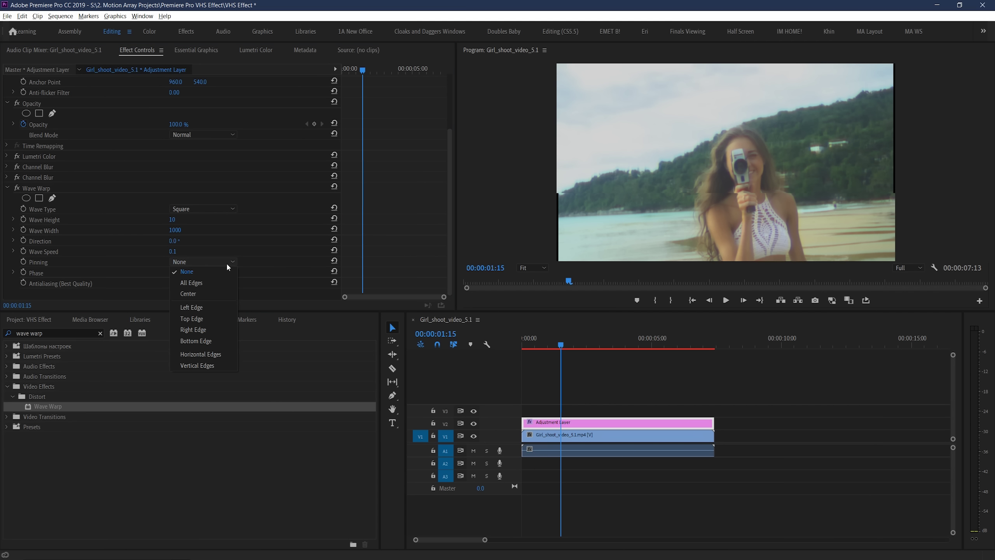
pyautogui.click(220, 282)
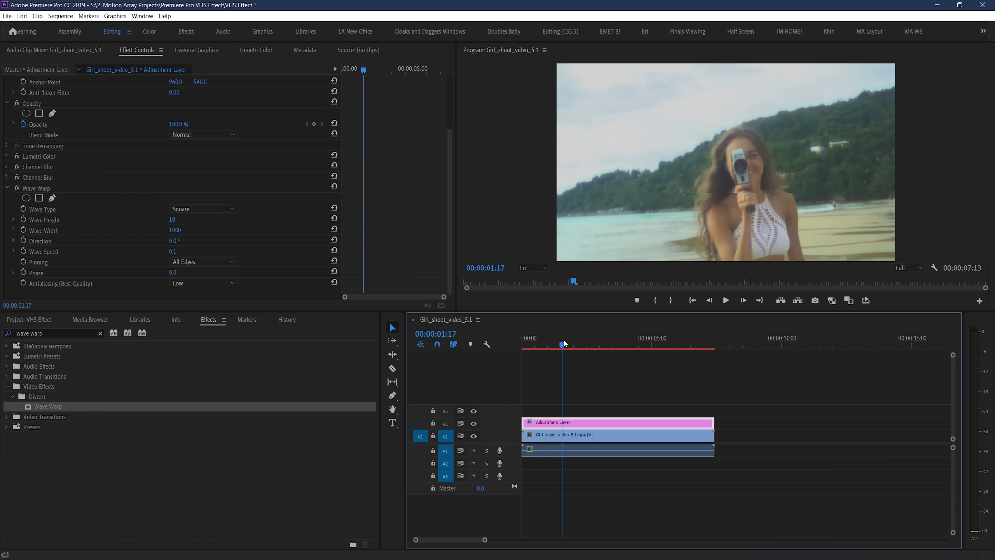
pyautogui.moveTo(563, 340); pyautogui.dragTo(520, 340)
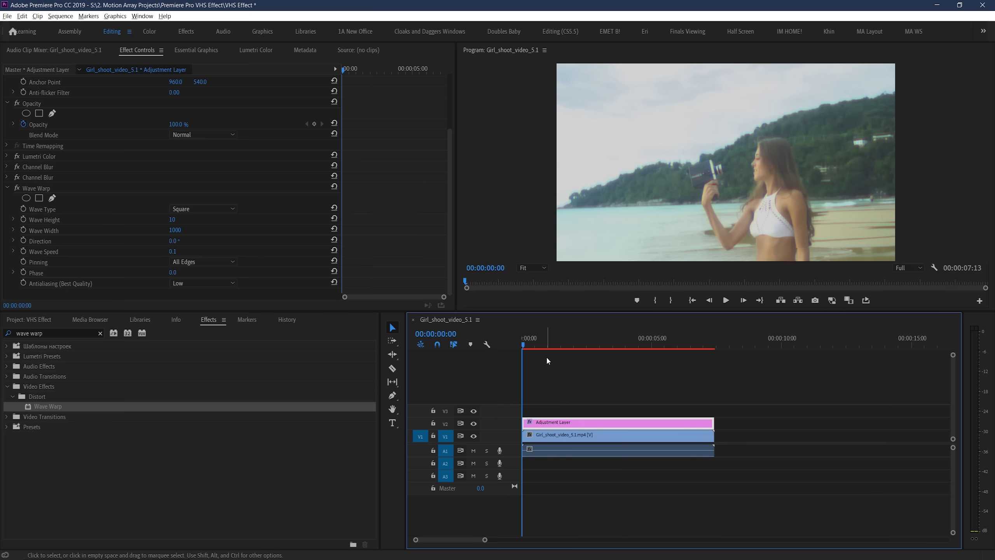
pyautogui.press('space')
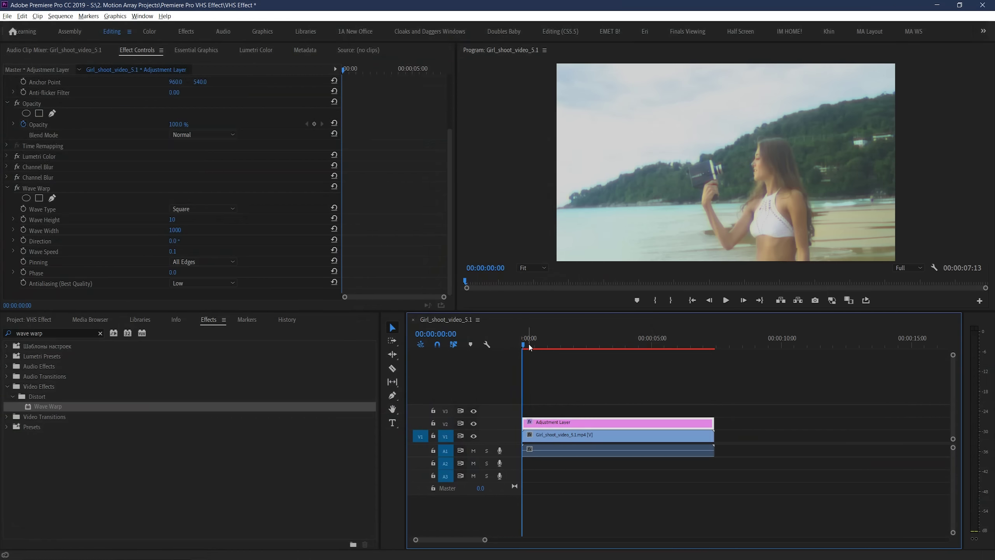
# Apply Noise to the adjustment layer with Amount of Noise at 10%
pyautogui.click(547, 341)
pyautogui.moveTo(547, 340); pyautogui.dragTo(558, 339)
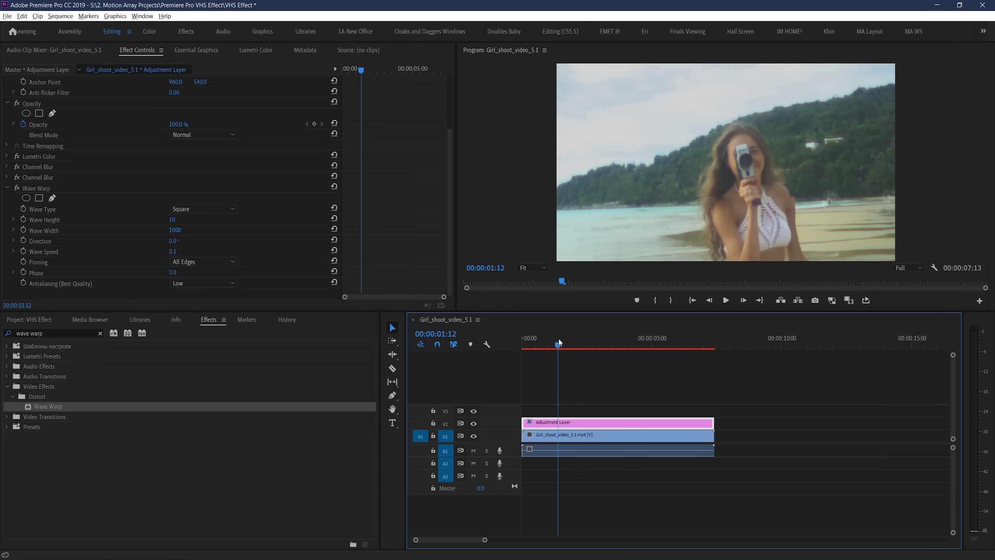
pyautogui.click(69, 331)
pyautogui.hotkey('ctrl', 'shift', 'Left')
pyautogui.hotkey('ctrl', 'shift', 'Left')
pyautogui.write('noise')
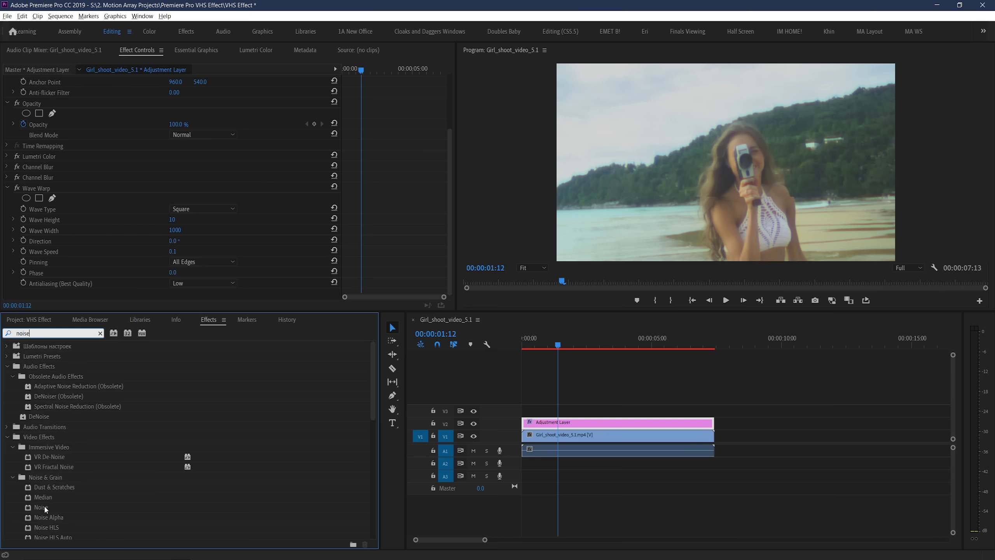
pyautogui.moveTo(44, 507); pyautogui.dragTo(579, 424)
pyautogui.moveTo(447, 154); pyautogui.dragTo(455, 195)
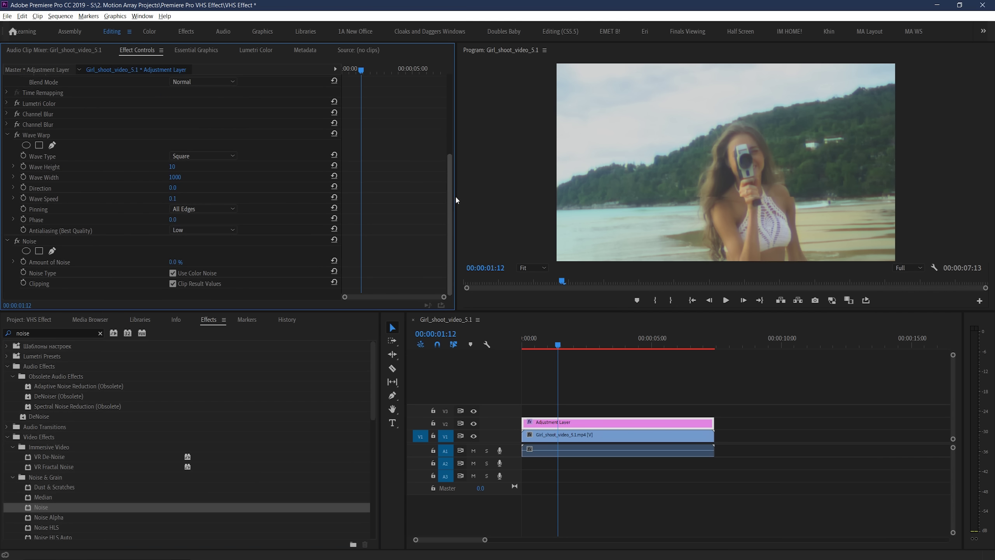
pyautogui.click(177, 262)
pyautogui.write('10')
pyautogui.press('Return')
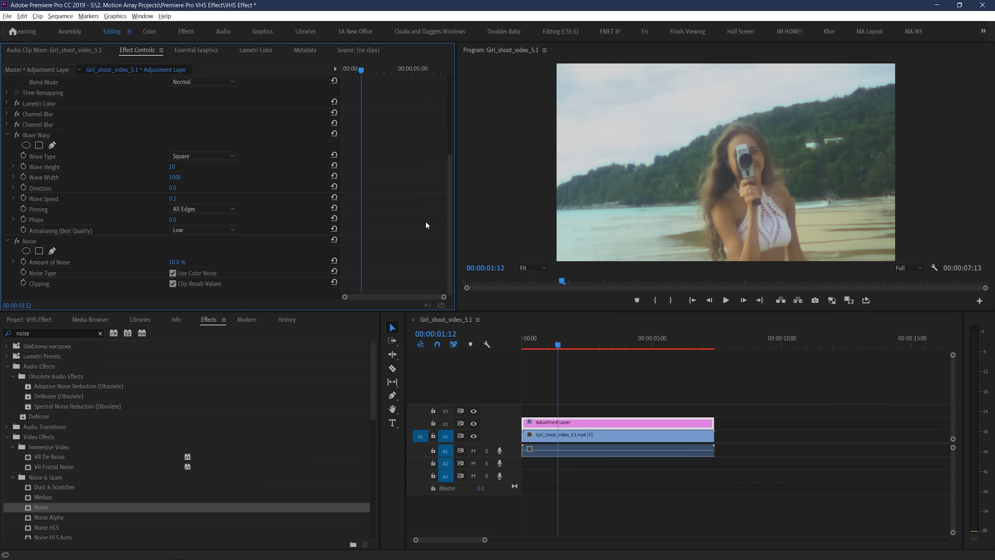
# Search the Effects panel for 'mosaic'
pyautogui.press('alt')
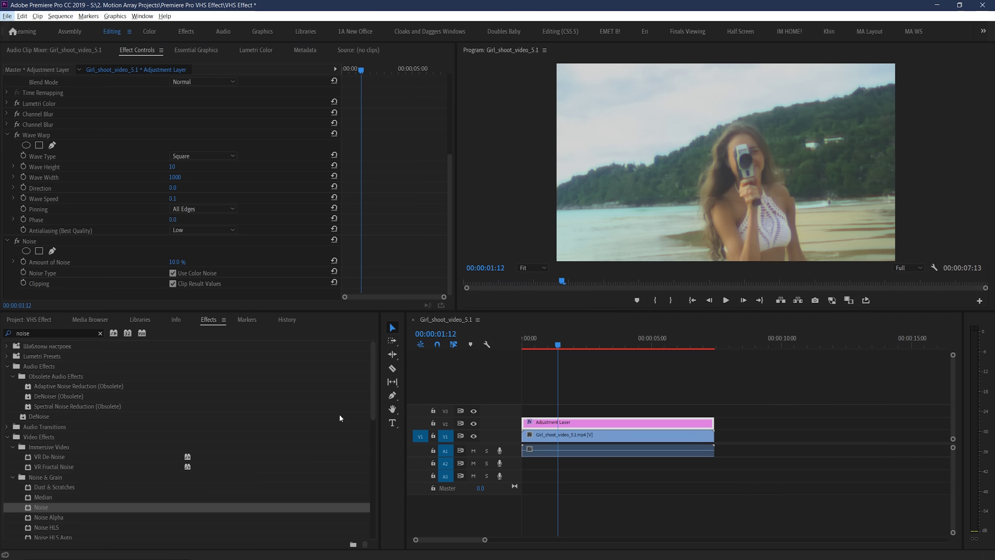
pyautogui.doubleClick(60, 331)
pyautogui.write('moa')
pyautogui.press('BackSpace')
pyautogui.write('saic')
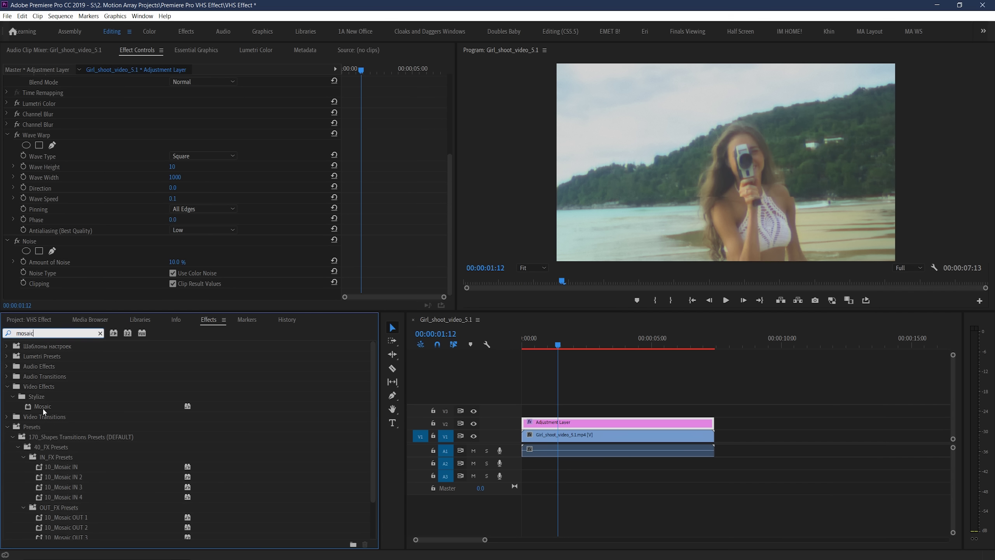
# Apply Mosaic to the adjustment layer and collapse the Wave Warp and Noise settings
pyautogui.moveTo(42, 409); pyautogui.dragTo(564, 423)
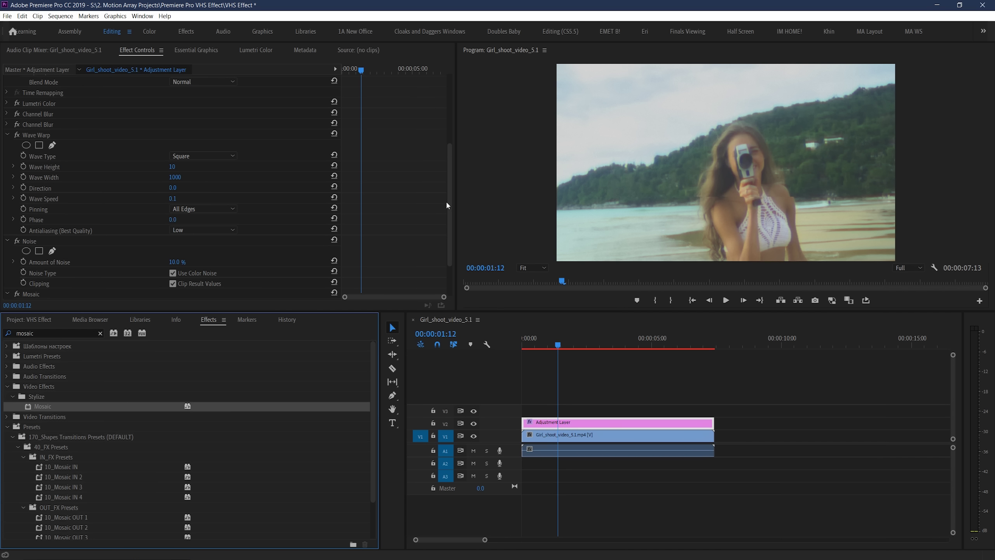
pyautogui.moveTo(448, 199); pyautogui.dragTo(449, 252)
pyautogui.click(7, 82)
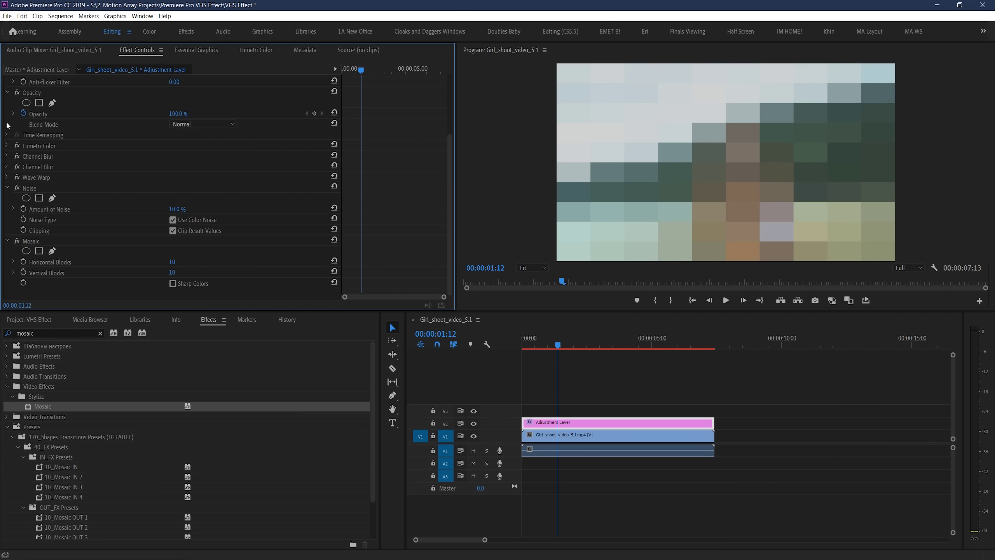
pyautogui.click(4, 188)
pyautogui.click(7, 188)
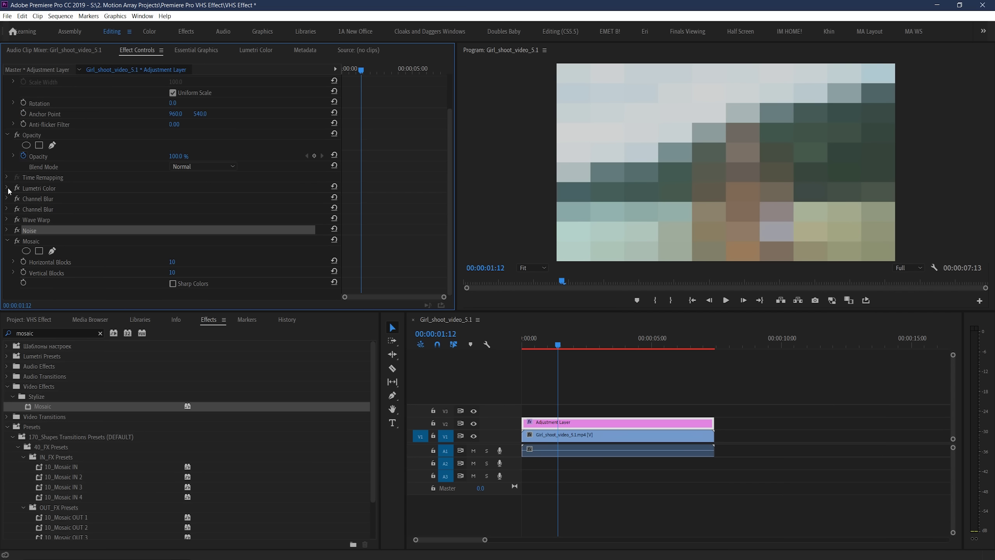
pyautogui.click(103, 293)
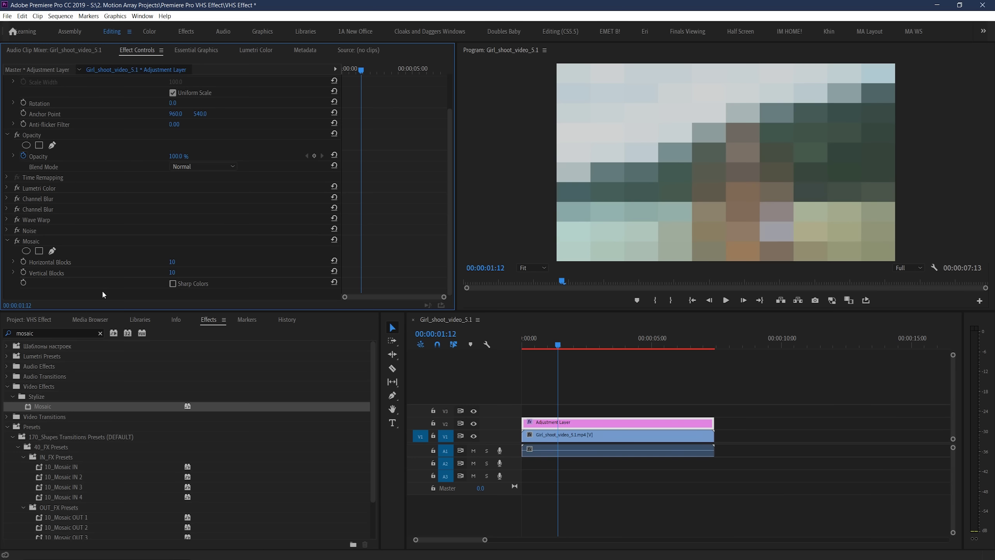
# Set Mosaic to 1000 horizontal and 500 vertical blocks
pyautogui.click(172, 261)
pyautogui.write('1000')
pyautogui.press('Return')
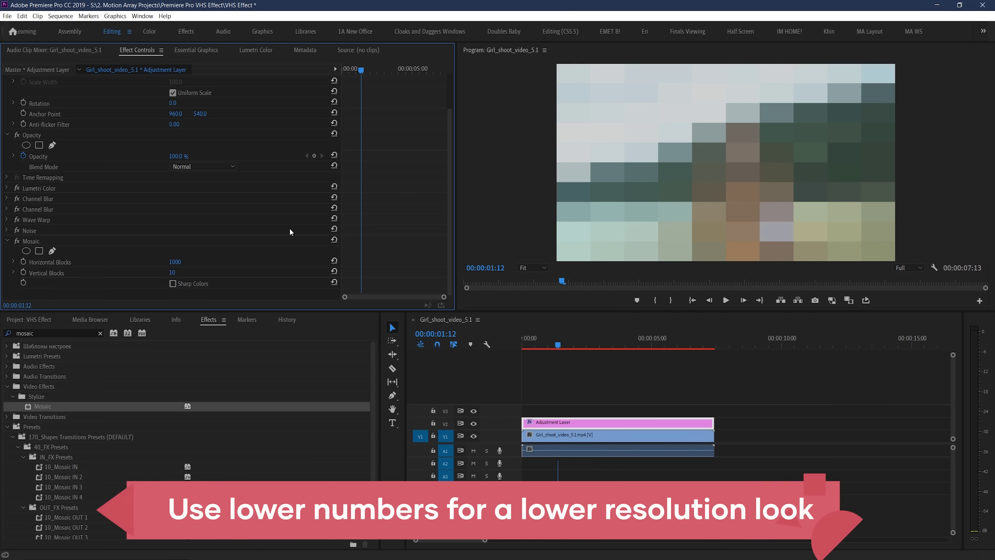
pyautogui.click(172, 272)
pyautogui.write('500')
pyautogui.press('Return')
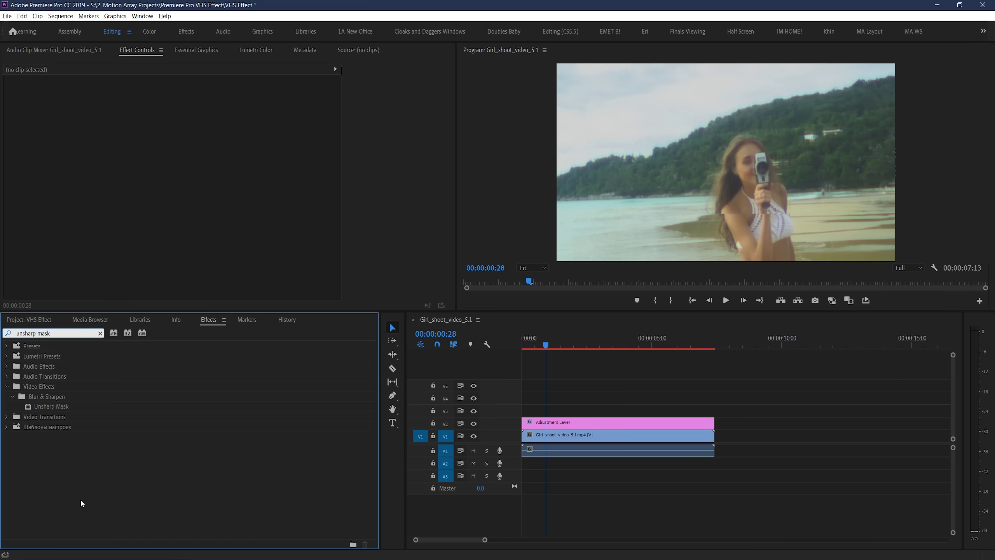
# Apply Unsharp Mask to the adjustment layer with Amount 110
pyautogui.moveTo(51, 408); pyautogui.dragTo(548, 424)
pyautogui.moveTo(448, 235); pyautogui.dragTo(449, 295)
pyautogui.click(181, 262)
pyautogui.write('110')
pyautogui.press('Return')
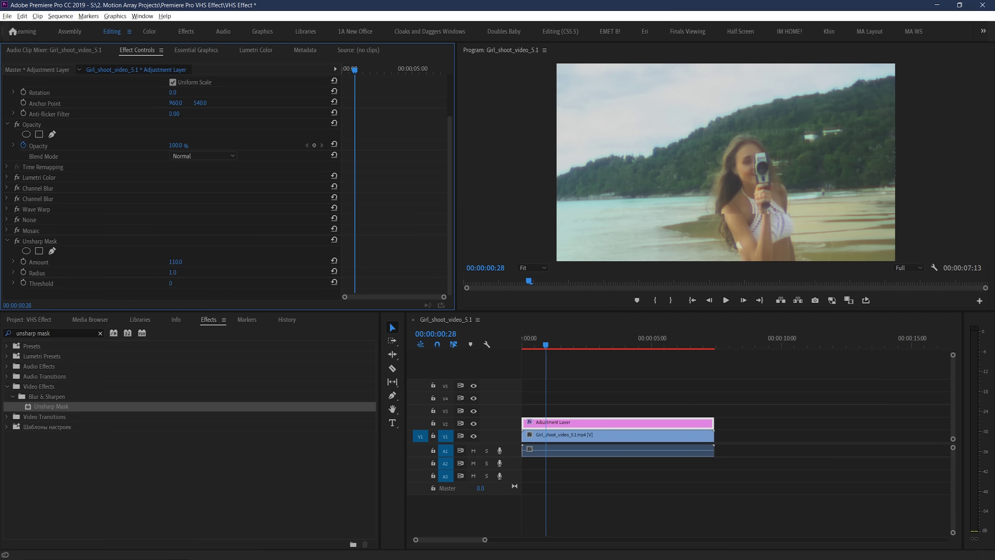
# Raise the Unsharp Mask radius to 25.8 and move the effect below Mosaic
pyautogui.moveTo(174, 272); pyautogui.dragTo(181, 272)
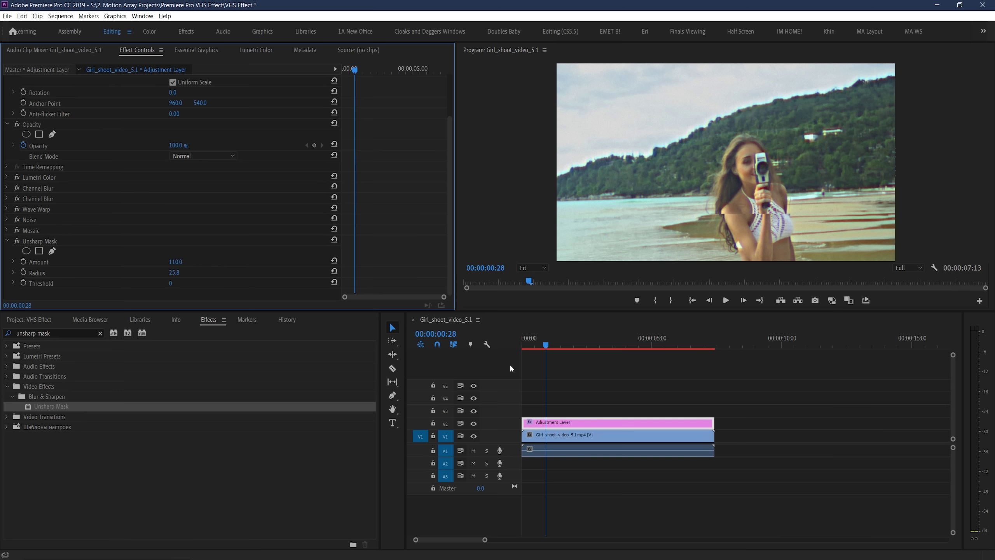
pyautogui.click(562, 343)
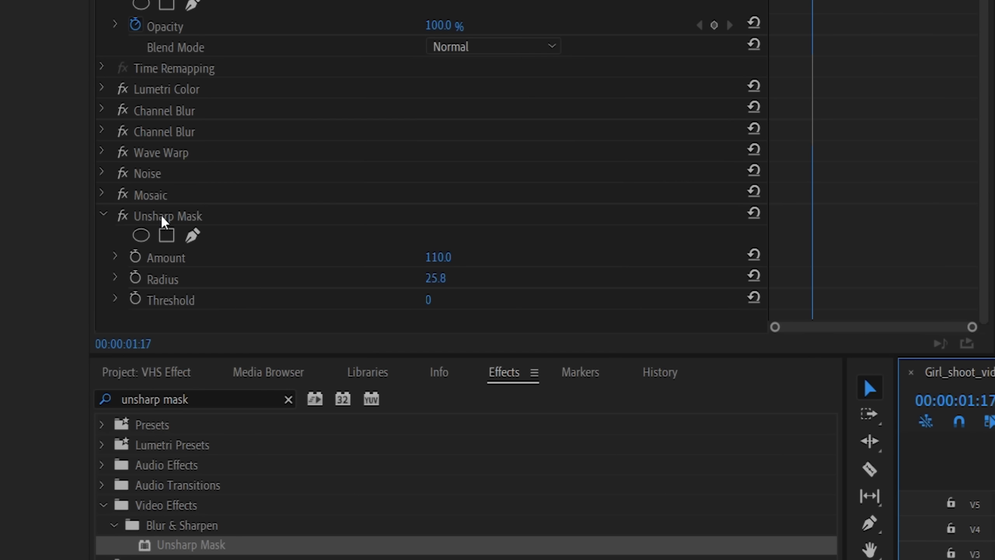
pyautogui.moveTo(164, 221); pyautogui.dragTo(158, 173)
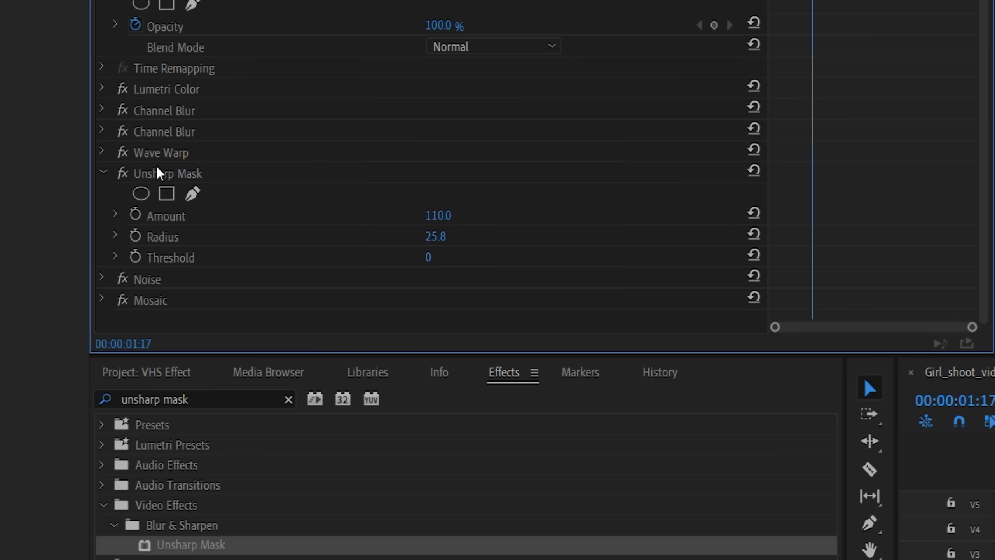
pyautogui.moveTo(158, 173); pyautogui.dragTo(144, 325)
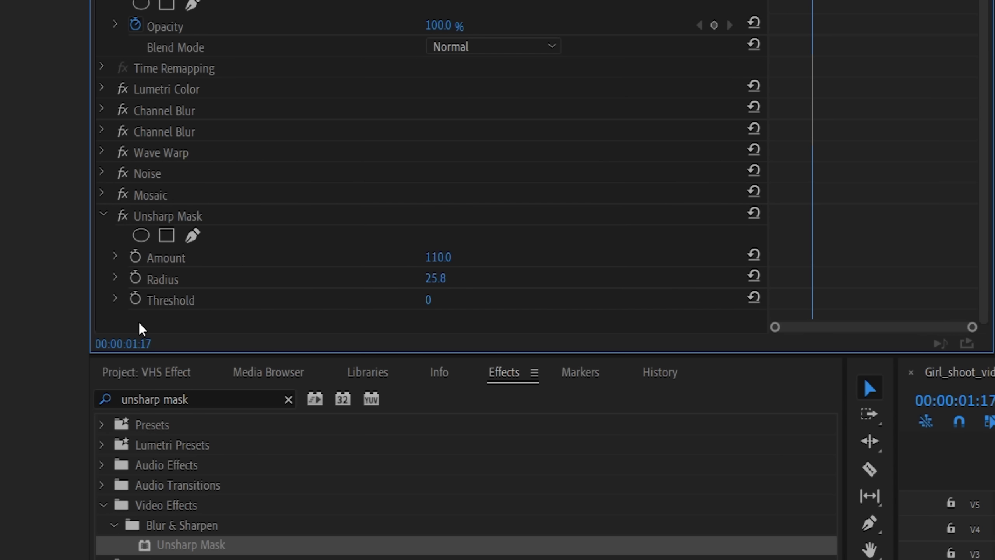
# Save all seven effects, Lumetri Color through Unsharp Mask, as a preset named 'VHS Effect'
pyautogui.click(103, 214)
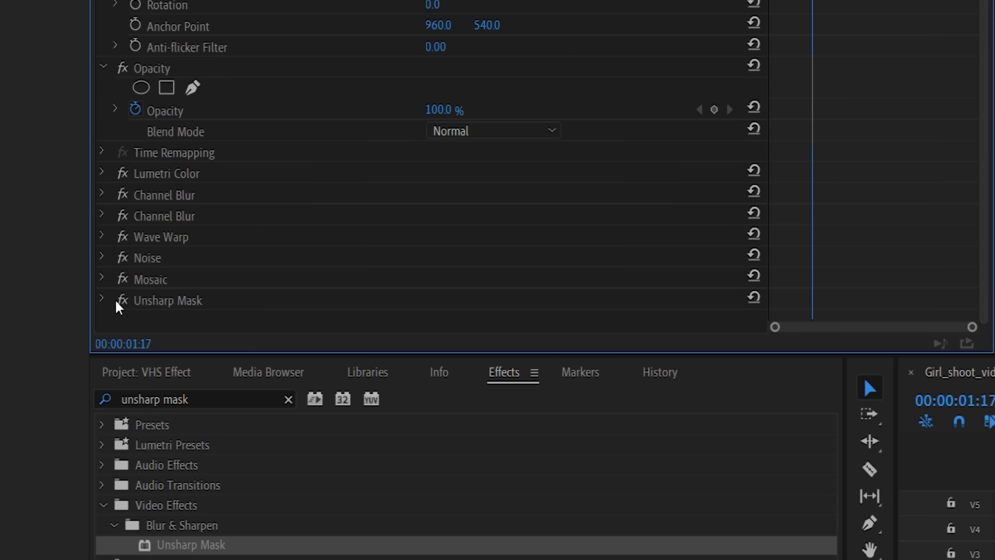
pyautogui.click(157, 300)
pyautogui.keyDown('ctrl'); pyautogui.click(152, 282); pyautogui.keyUp('ctrl')
pyautogui.keyDown('ctrl'); pyautogui.click(151, 259); pyautogui.keyUp('ctrl')
pyautogui.keyDown('ctrl'); pyautogui.click(155, 239); pyautogui.keyUp('ctrl')
pyautogui.keyDown('ctrl'); pyautogui.click(161, 217); pyautogui.keyUp('ctrl')
pyautogui.keyDown('ctrl'); pyautogui.click(165, 195); pyautogui.keyUp('ctrl')
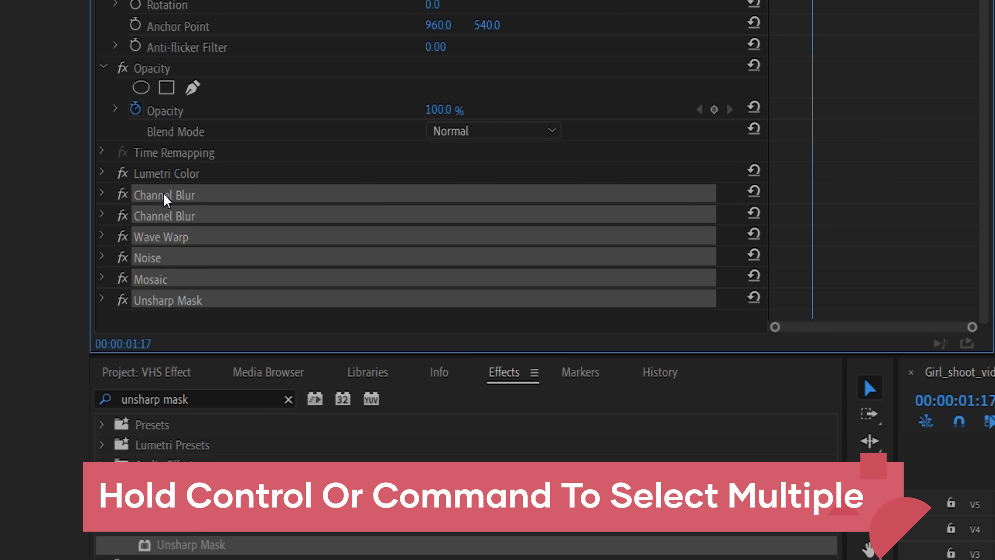
pyautogui.keyDown('ctrl'); pyautogui.click(166, 176); pyautogui.keyUp('ctrl')
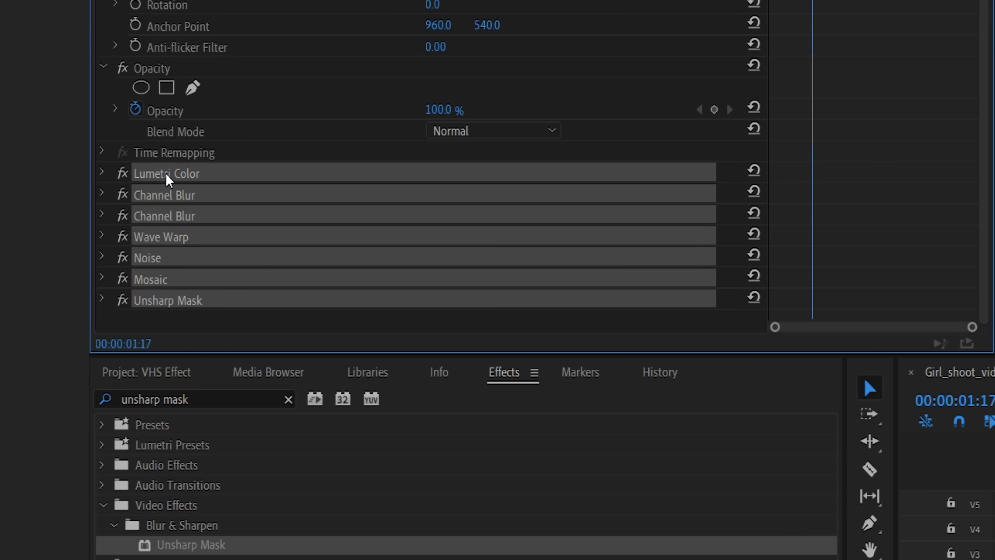
pyautogui.rightClick(161, 183)
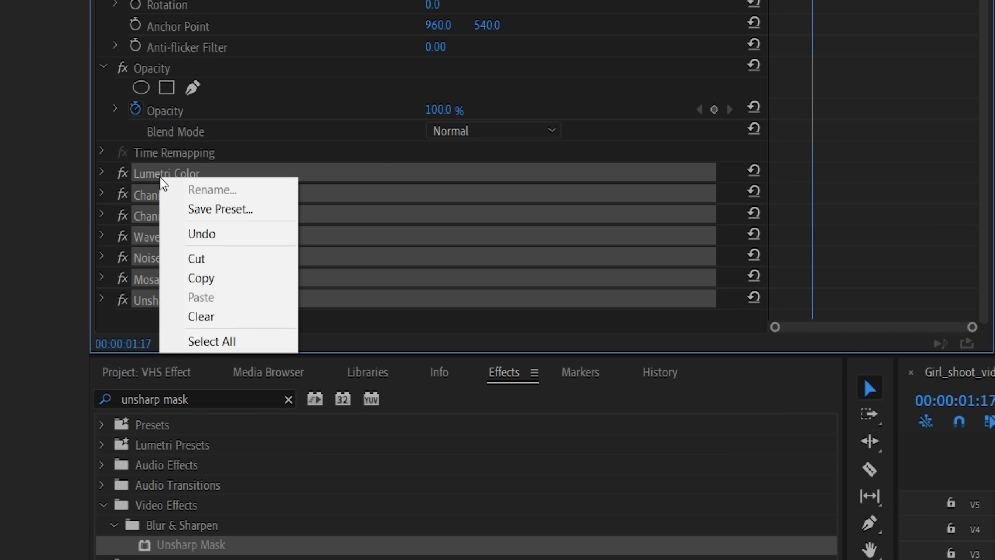
pyautogui.click(216, 209)
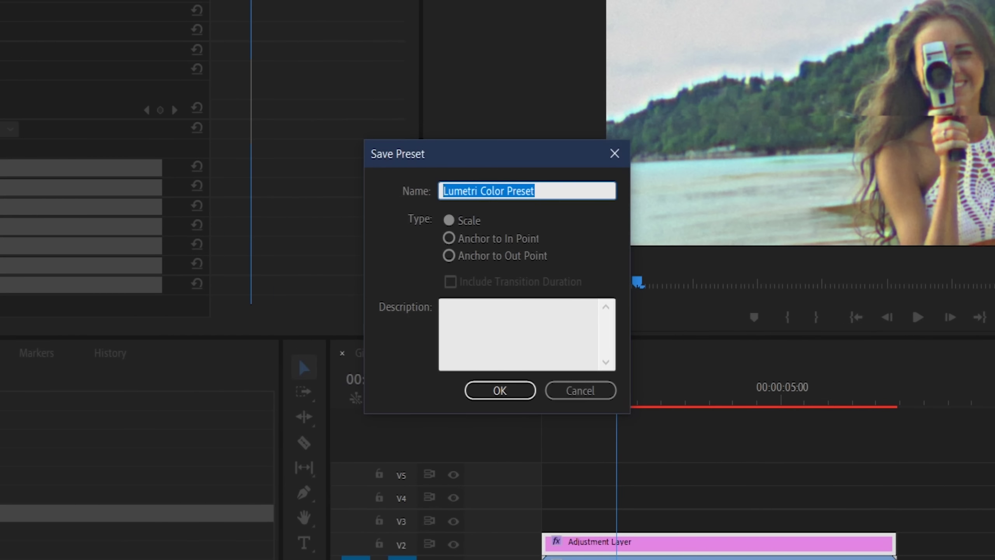
pyautogui.write('VHS E')
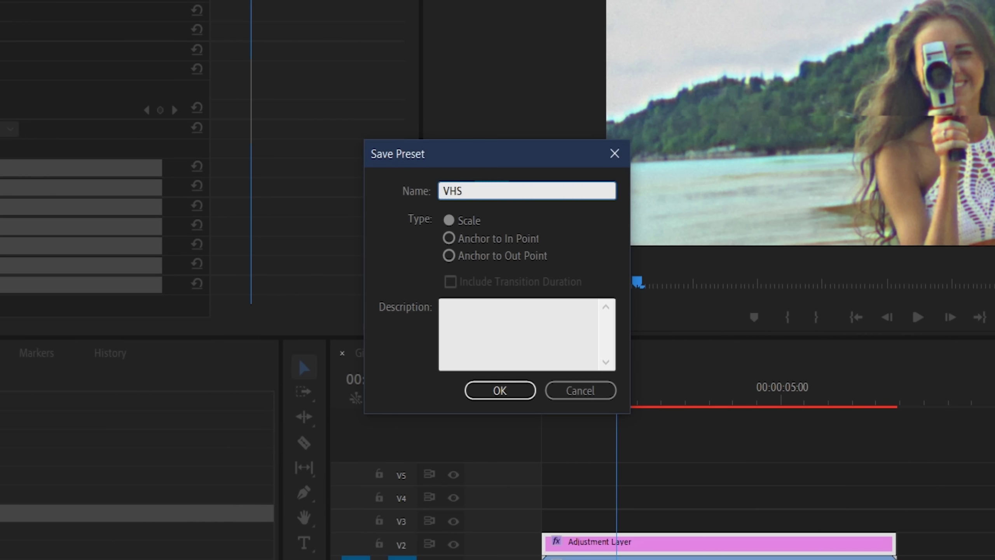
pyautogui.write('ffect')
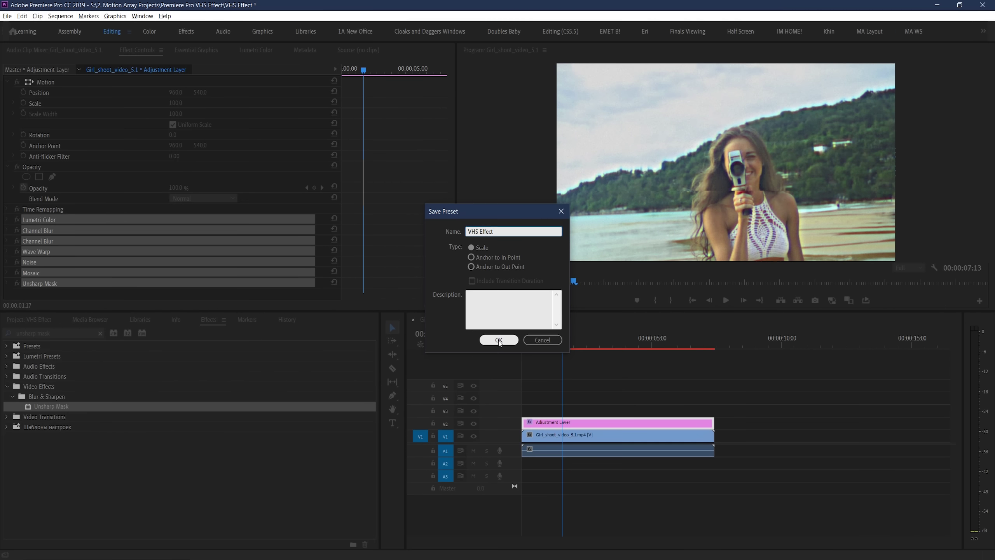
pyautogui.click(498, 340)
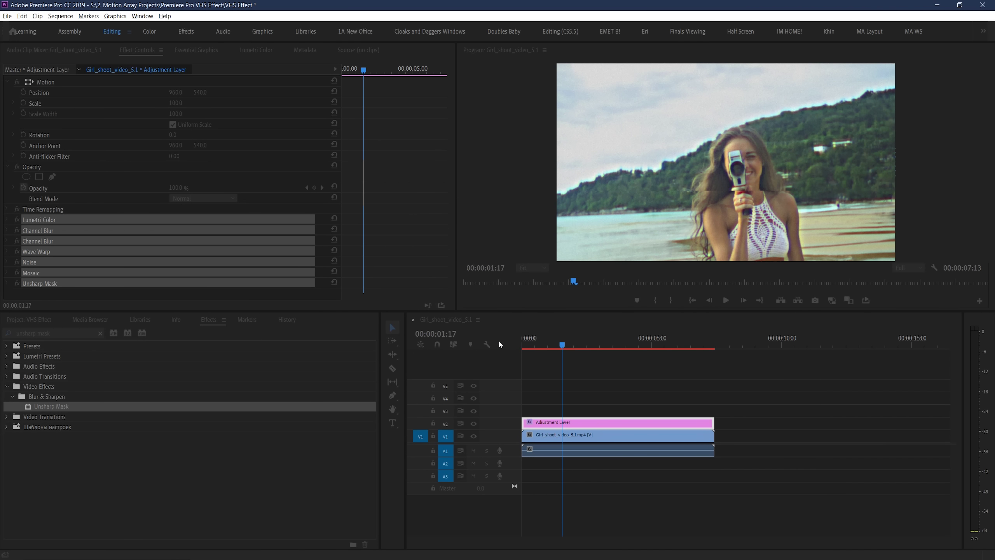
# Search the Effects panel for 'VHS' to confirm the new preset, then clear the search
pyautogui.click(98, 333)
pyautogui.write('VH')
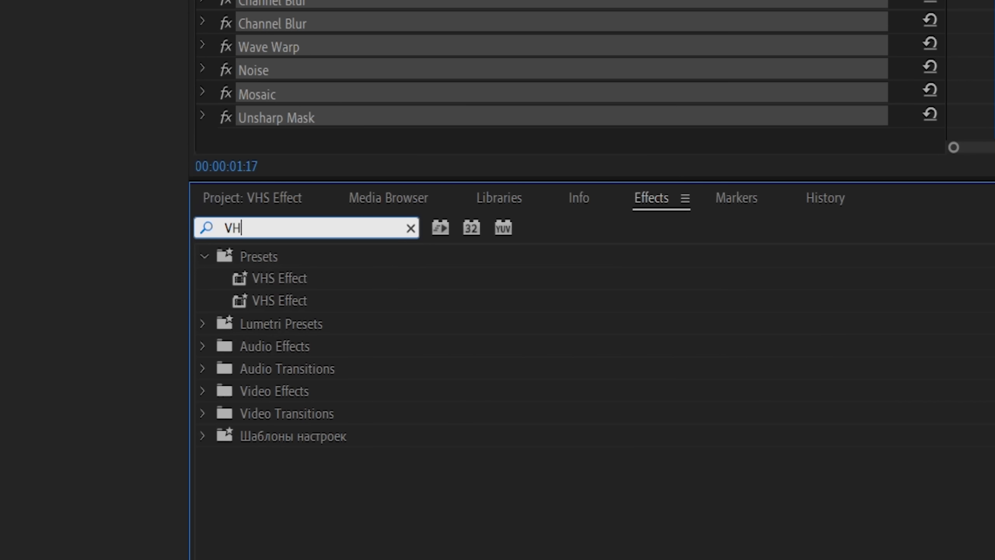
pyautogui.write('S')
pyautogui.click(411, 228)
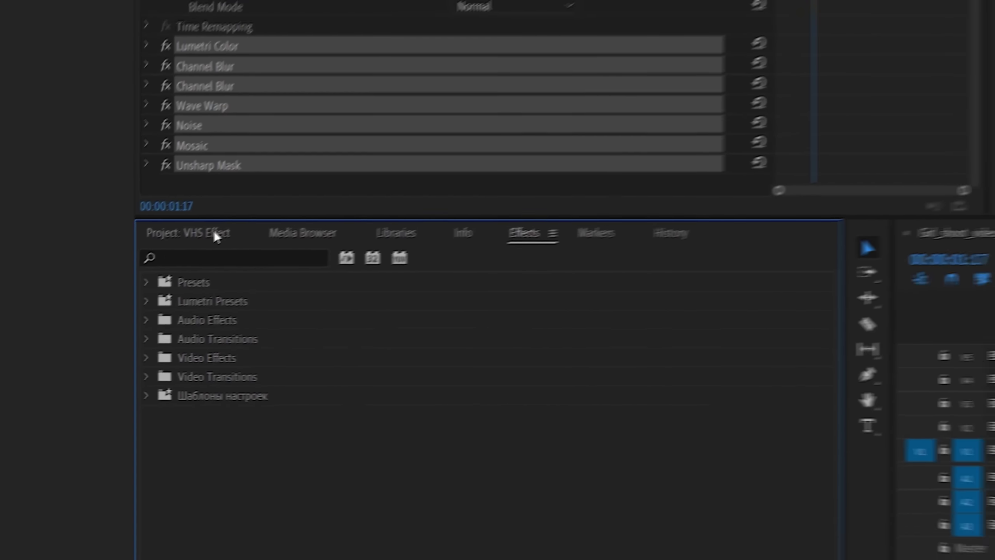
# Place an adjustment layer on V3 and extend it to the end of the footage
pyautogui.click(209, 238)
pyautogui.moveTo(58, 375); pyautogui.dragTo(441, 410)
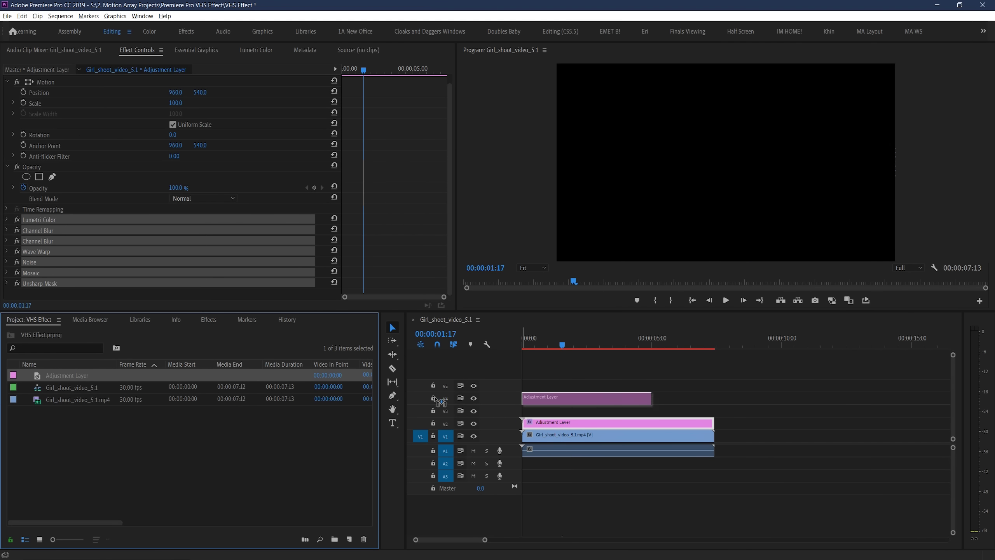
pyautogui.moveTo(651, 409); pyautogui.dragTo(714, 409)
# Apply the Wave Warp effect to the V3 adjustment layer
pyautogui.click(197, 320)
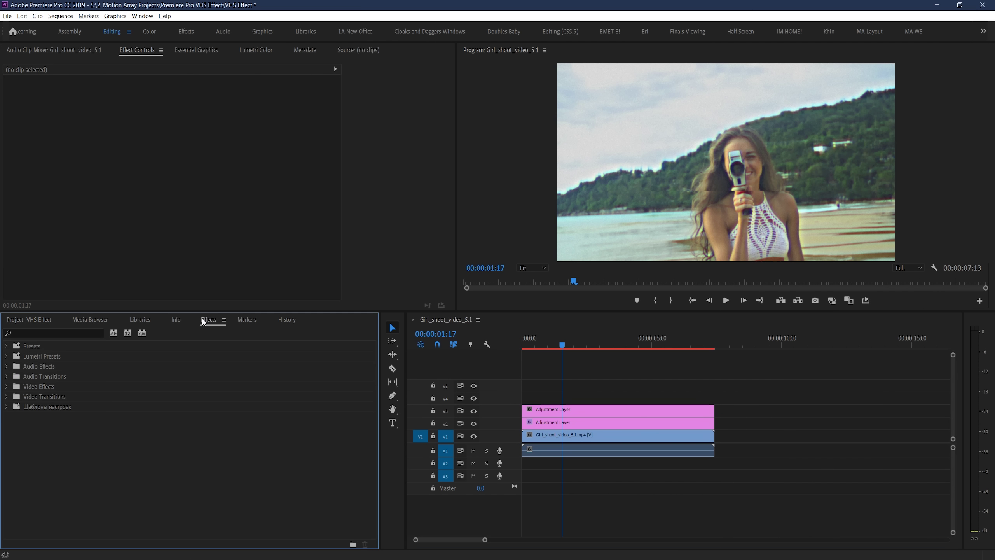
pyautogui.click(67, 333)
pyautogui.write('wave war')
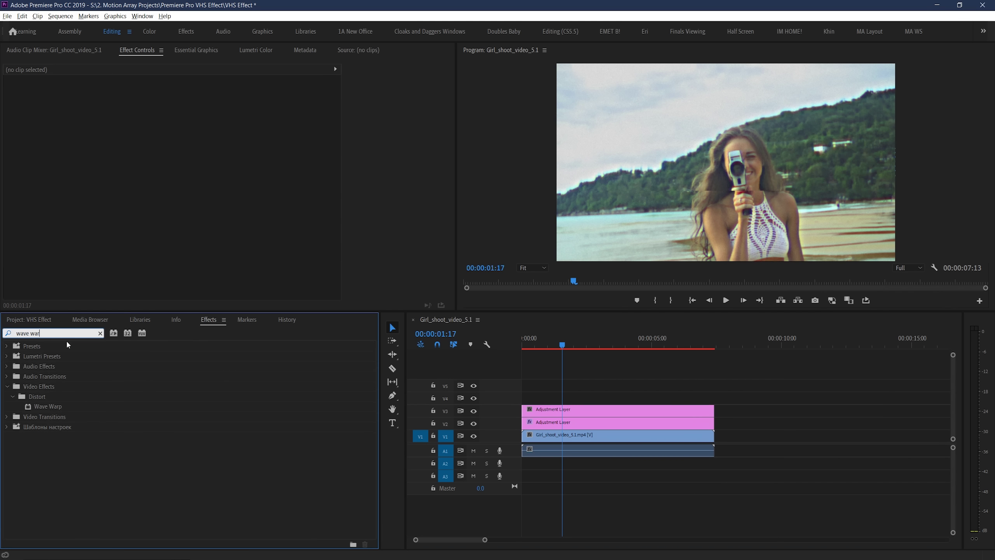
pyautogui.click(57, 406)
pyautogui.moveTo(57, 406); pyautogui.dragTo(577, 412)
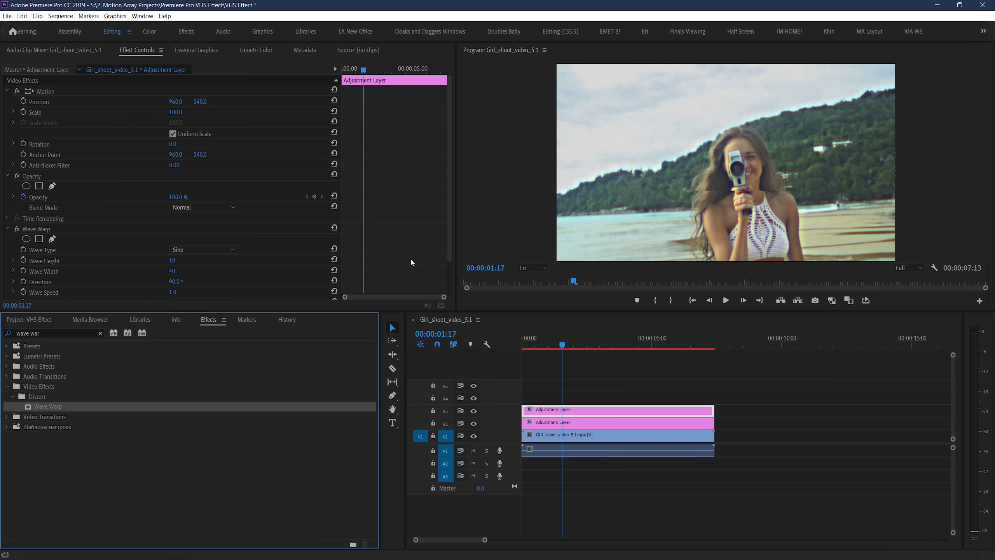
# Set Wave Warp to Noise wave type, width 20, direction 0 and All Edges pinning
pyautogui.click(202, 249)
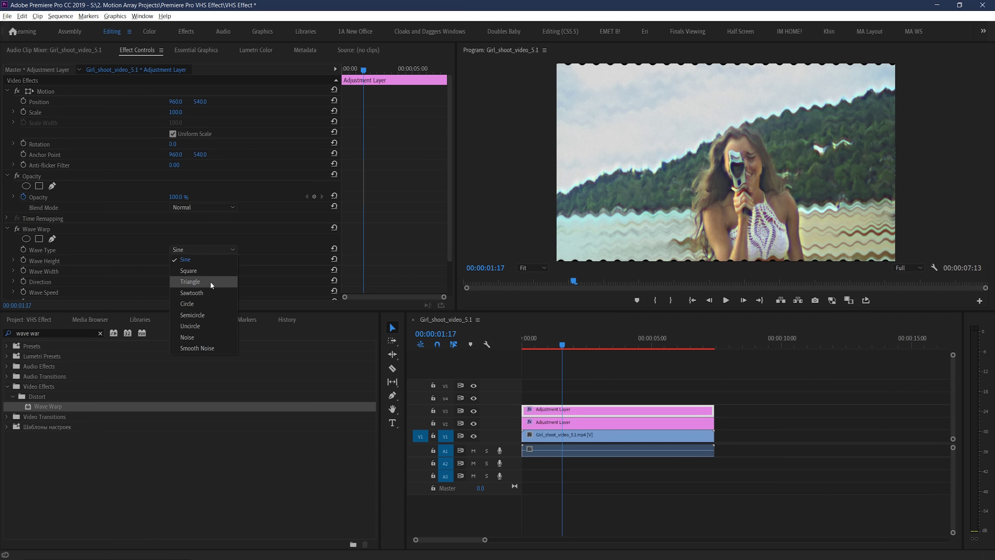
pyautogui.click(197, 339)
pyautogui.scroll(-2, 259, 252)
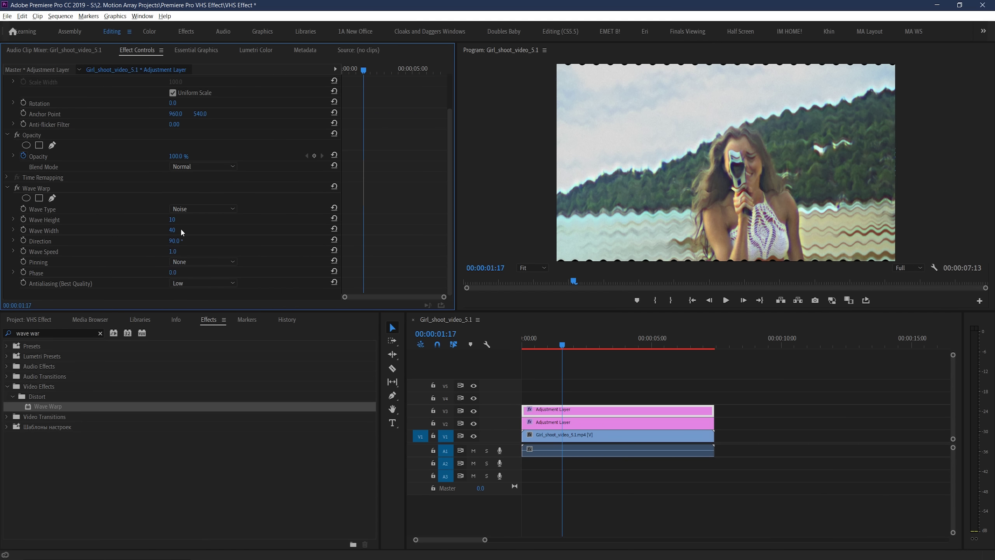
pyautogui.click(175, 230)
pyautogui.write('20')
pyautogui.press('Return')
pyautogui.press('Tab')
pyautogui.write('0')
pyautogui.press('Return')
pyautogui.click(232, 261)
pyautogui.click(198, 282)
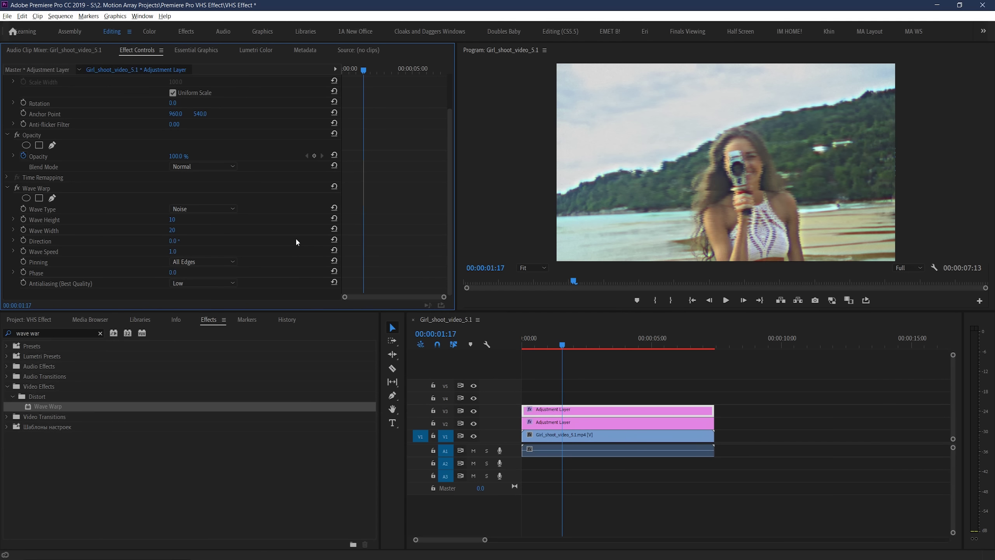
# Razor the V3 adjustment layer into short pieces and delete the unwanted section
pyautogui.press('c')
pyautogui.click(536, 411)
pyautogui.click(567, 411)
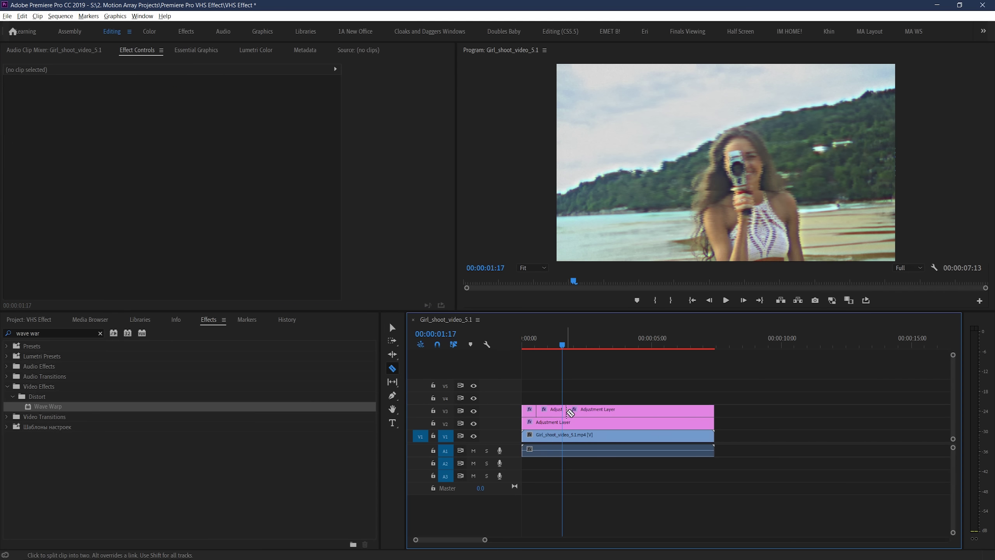
pyautogui.press('v')
pyautogui.click(552, 411)
pyautogui.press('Delete')
pyautogui.press('c')
pyautogui.click(578, 410)
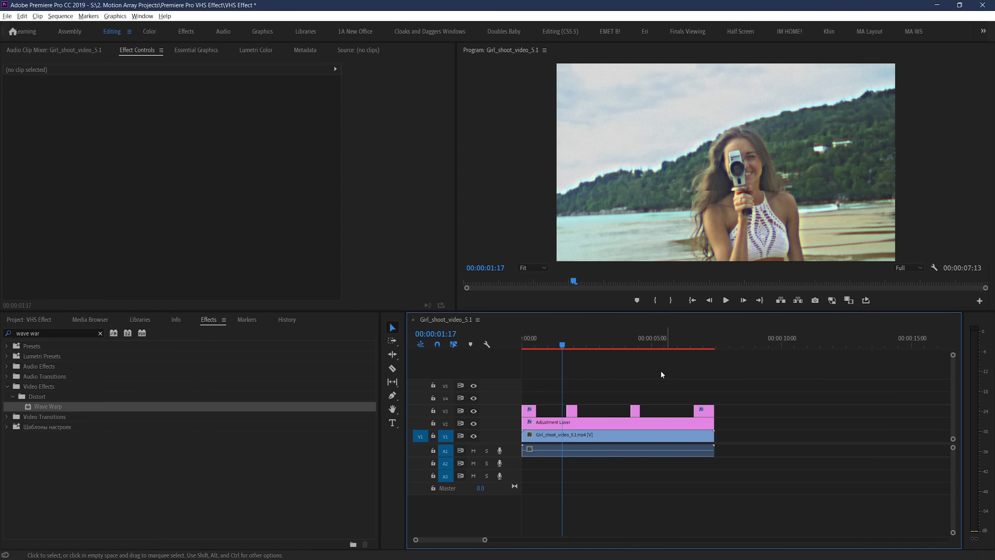
# Add another adjustment layer on V4 and extend it to the end of the footage
pyautogui.click(15, 320)
pyautogui.moveTo(59, 379); pyautogui.dragTo(523, 396)
pyautogui.moveTo(648, 392); pyautogui.dragTo(714, 393)
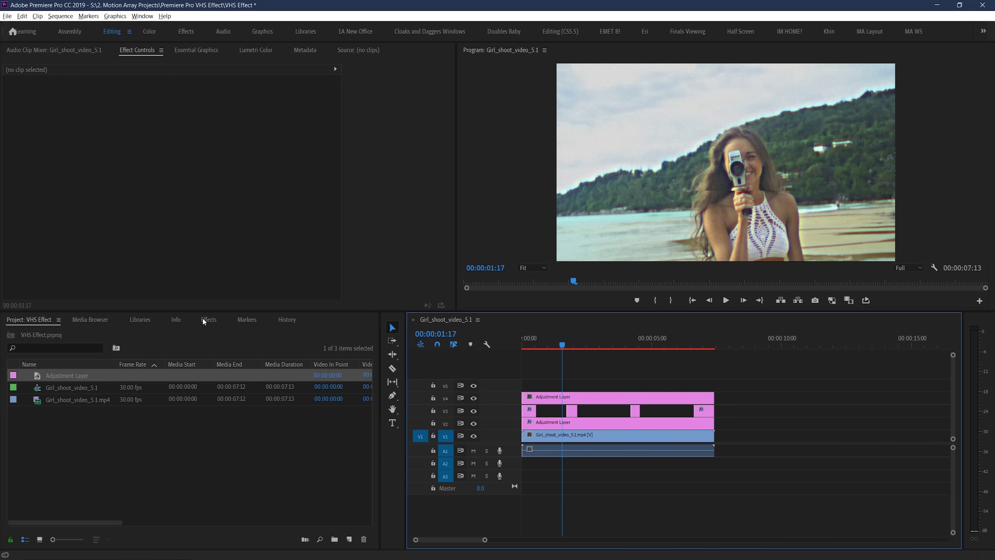
# Apply the Crop effect to the V4 adjustment layer
pyautogui.click(208, 319)
pyautogui.click(78, 332)
pyautogui.write('crop')
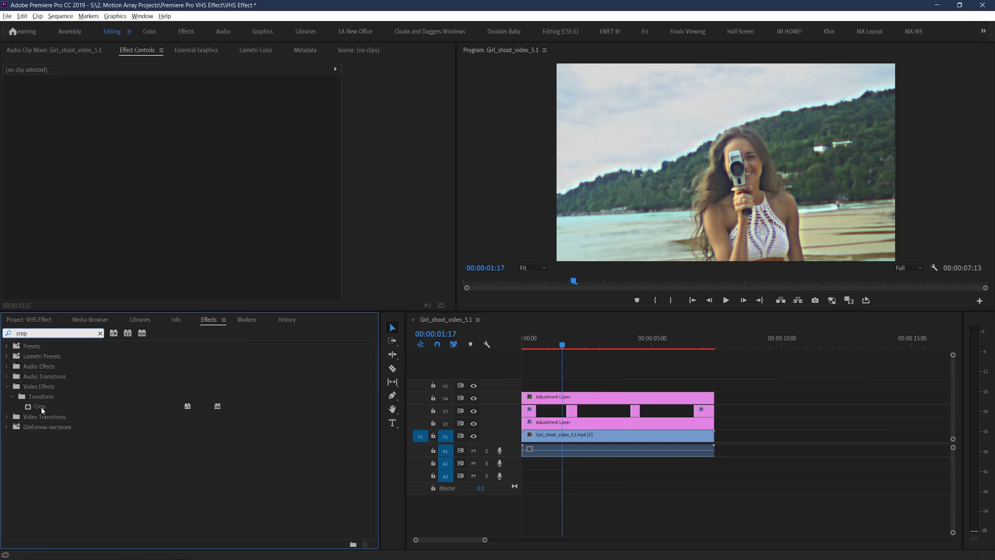
pyautogui.click(43, 410)
pyautogui.moveTo(42, 410); pyautogui.dragTo(591, 398)
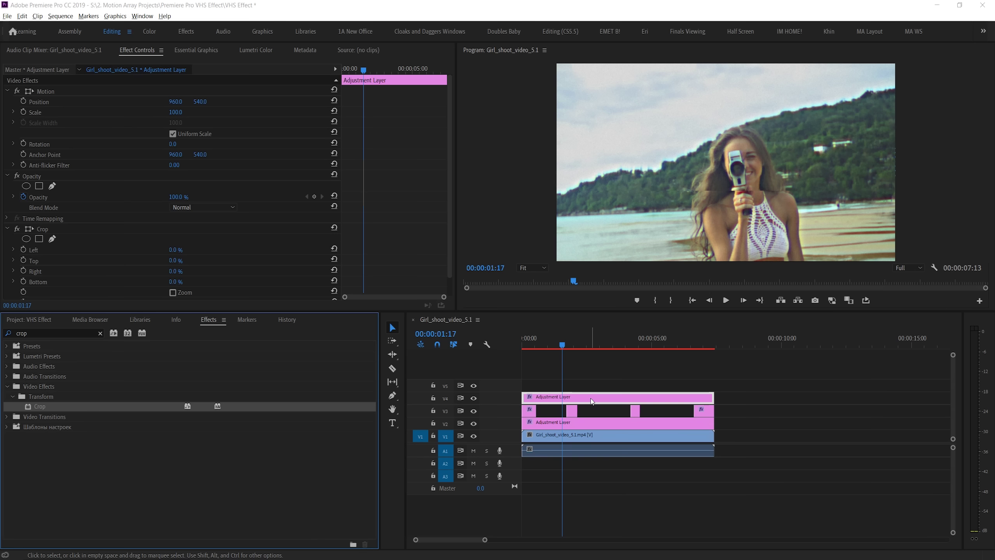
pyautogui.click(591, 398)
# Set Crop Left and Right to 12.5% and Edge Feather to 10
pyautogui.scroll(-1, 423, 230)
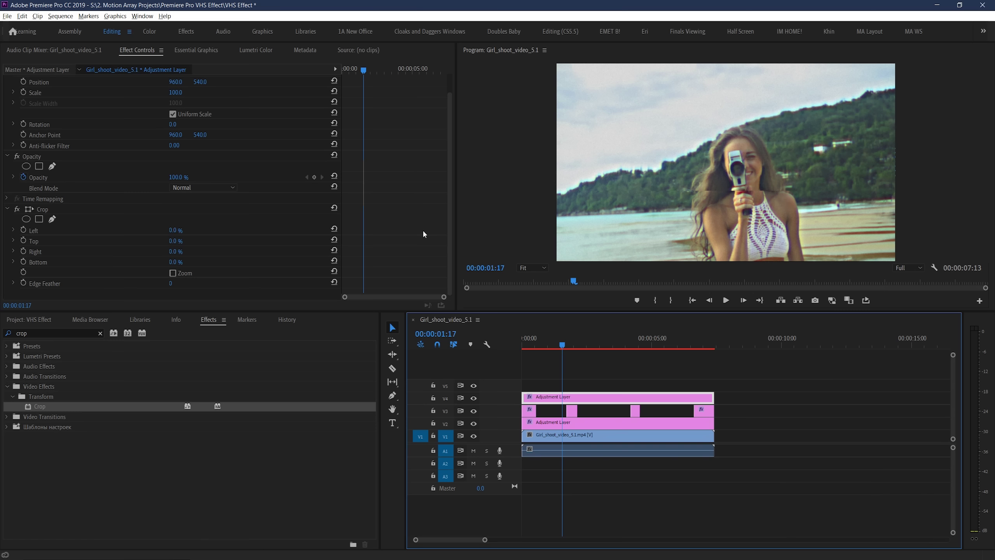
pyautogui.click(171, 231)
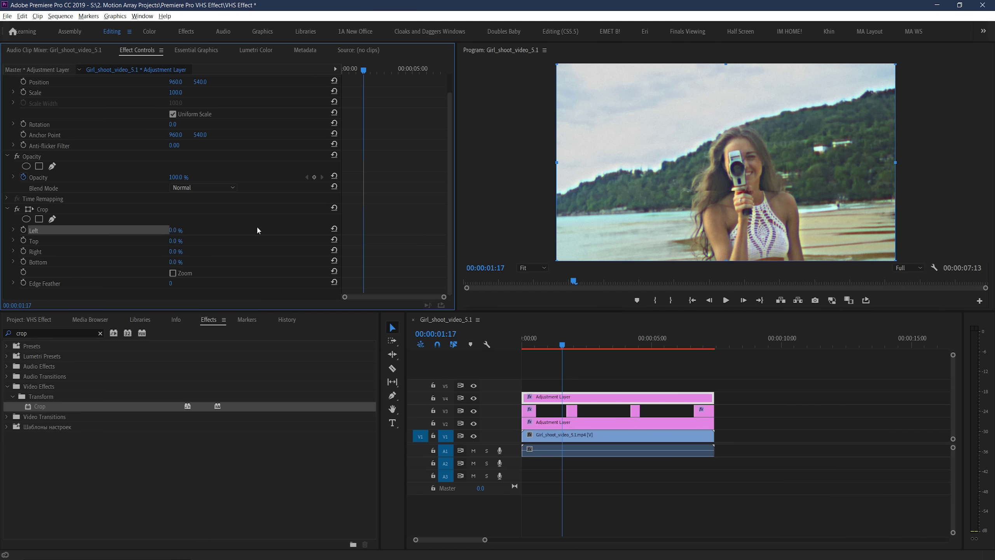
pyautogui.click(174, 230)
pyautogui.write('12.5')
pyautogui.press('Return')
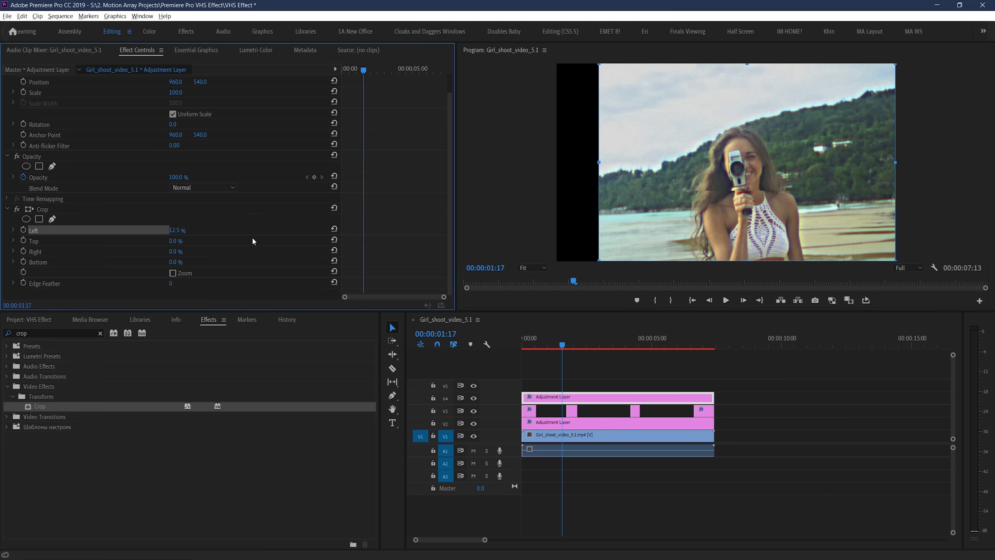
pyautogui.click(175, 251)
pyautogui.write('12.5')
pyautogui.press('Return')
pyautogui.click(234, 251)
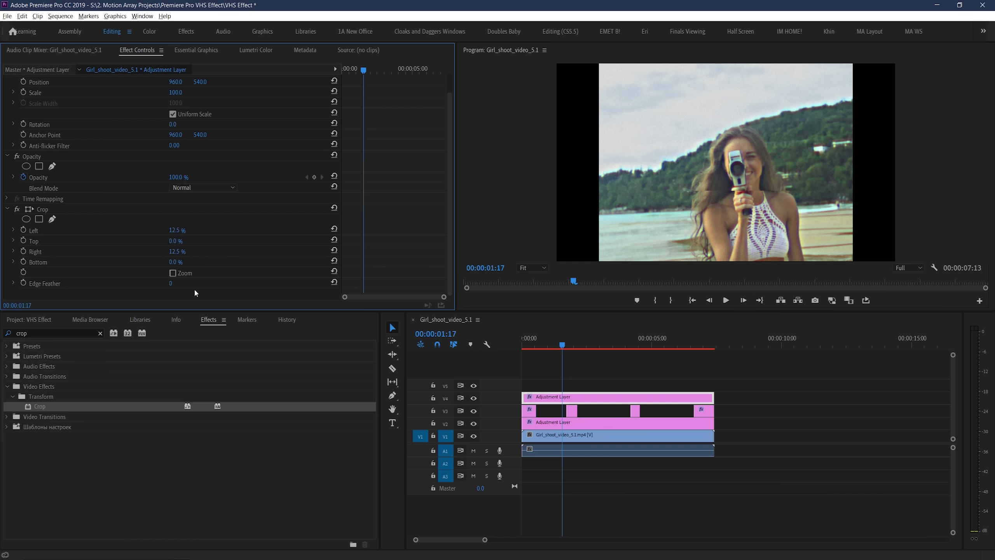
pyautogui.click(171, 283)
pyautogui.write('10')
pyautogui.press('Return')
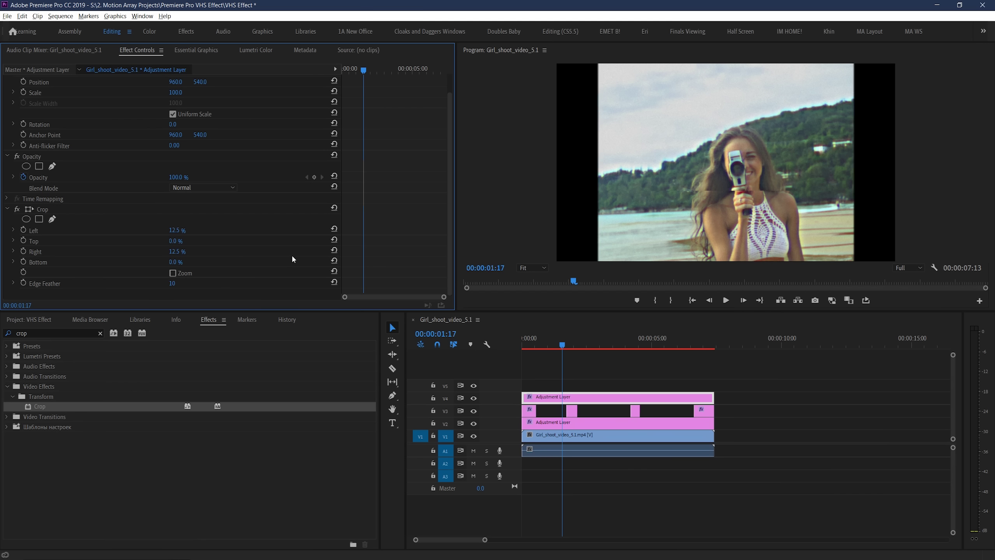
# Move the clips on tracks V2 through V4 up one track
pyautogui.click(720, 372)
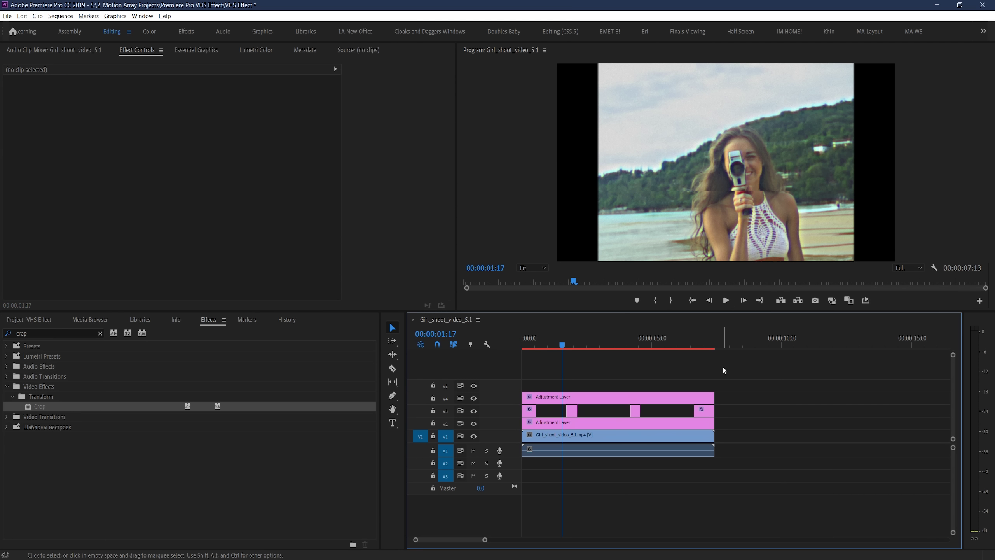
pyautogui.moveTo(724, 365); pyautogui.dragTo(524, 426)
pyautogui.hotkey('alt', 'Up')
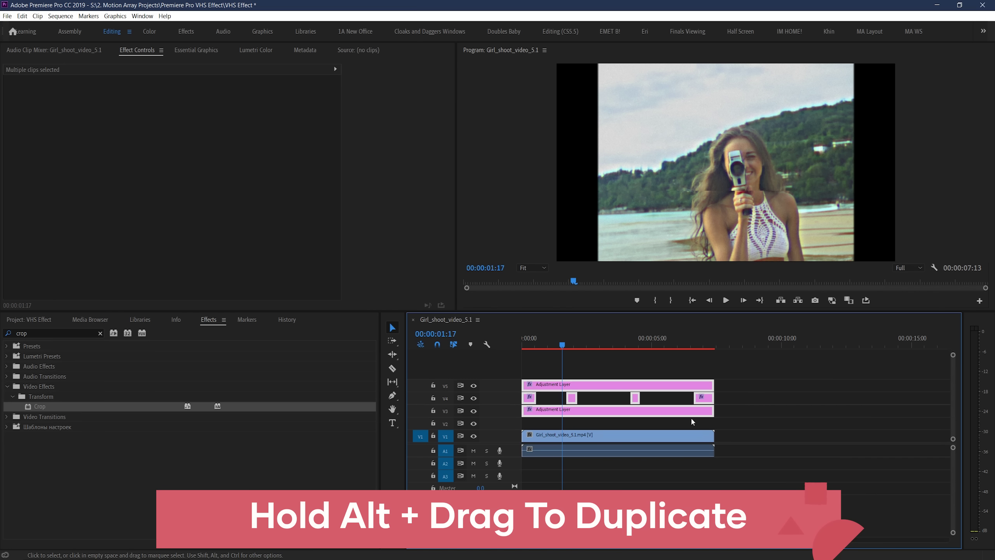
# Duplicate the V1 beach clip onto V2 and select the copy
pyautogui.click(570, 436)
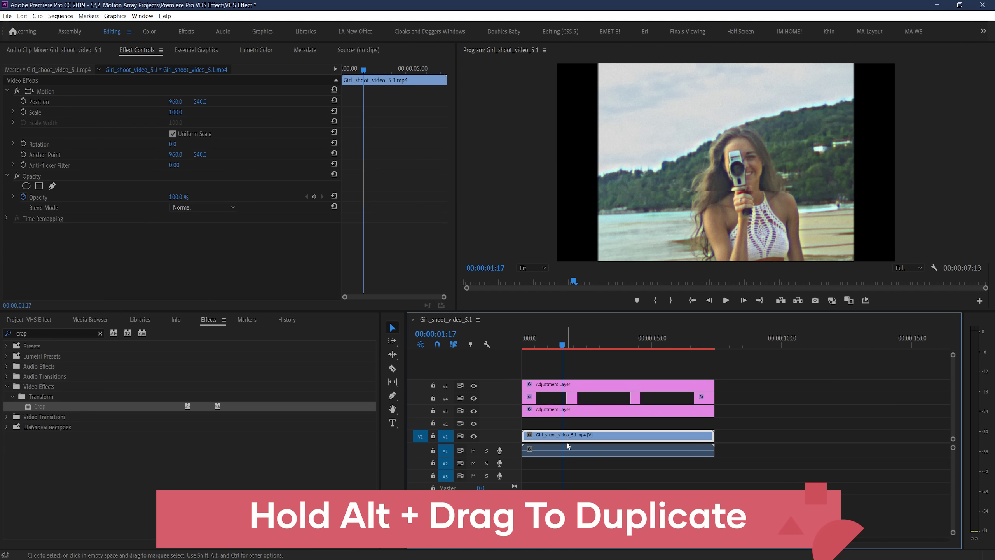
pyautogui.moveTo(570, 436); pyautogui.dragTo(568, 430)
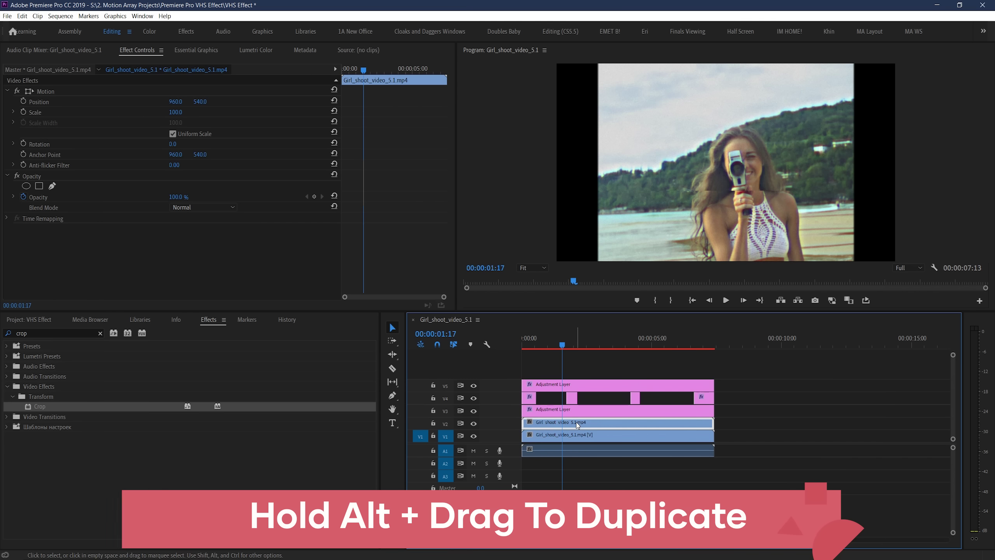
pyautogui.click(579, 440)
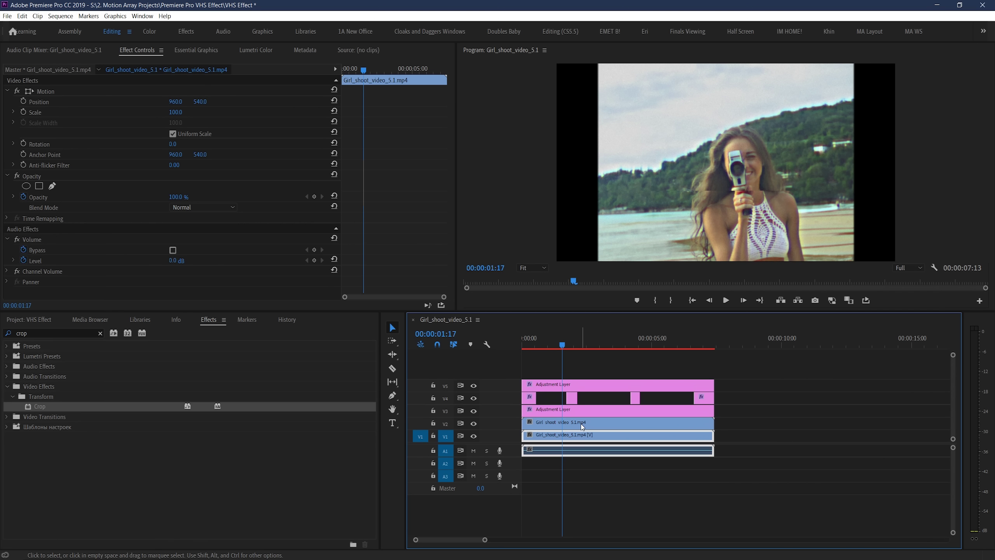
pyautogui.click(592, 424)
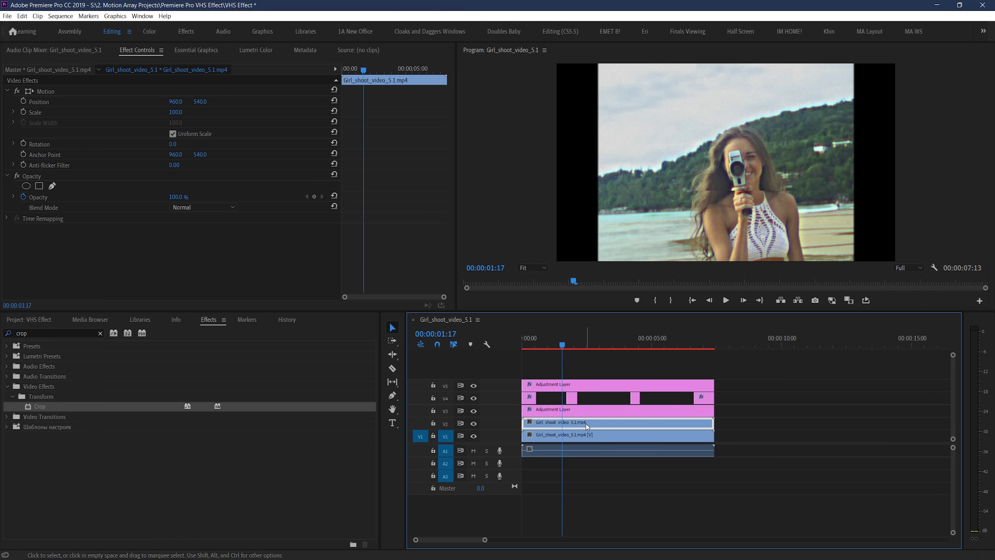
pyautogui.click(142, 54)
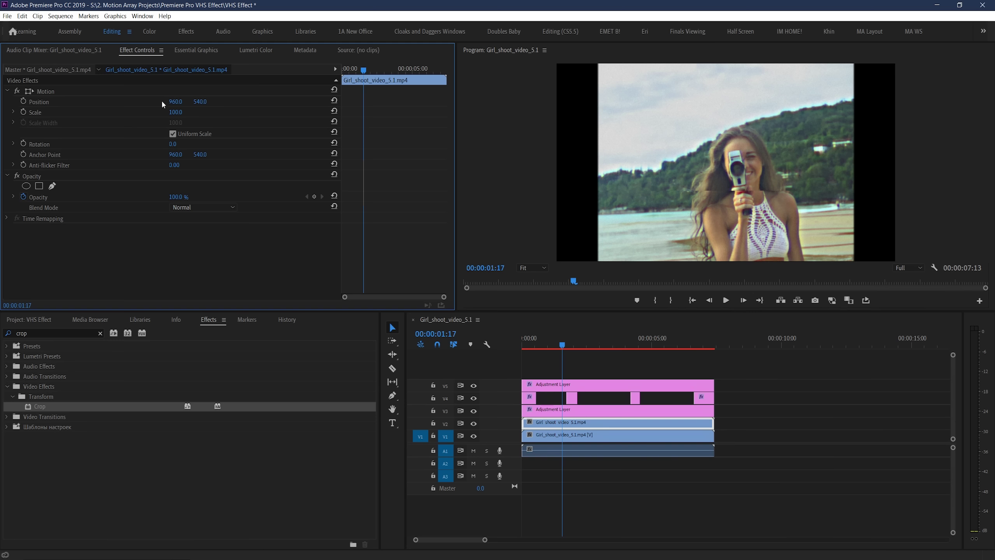
pyautogui.click(176, 112)
# Set the duplicate clip's Scale to 101 and add a large ellipse opacity mask
pyautogui.write('101')
pyautogui.press('Return')
pyautogui.click(26, 186)
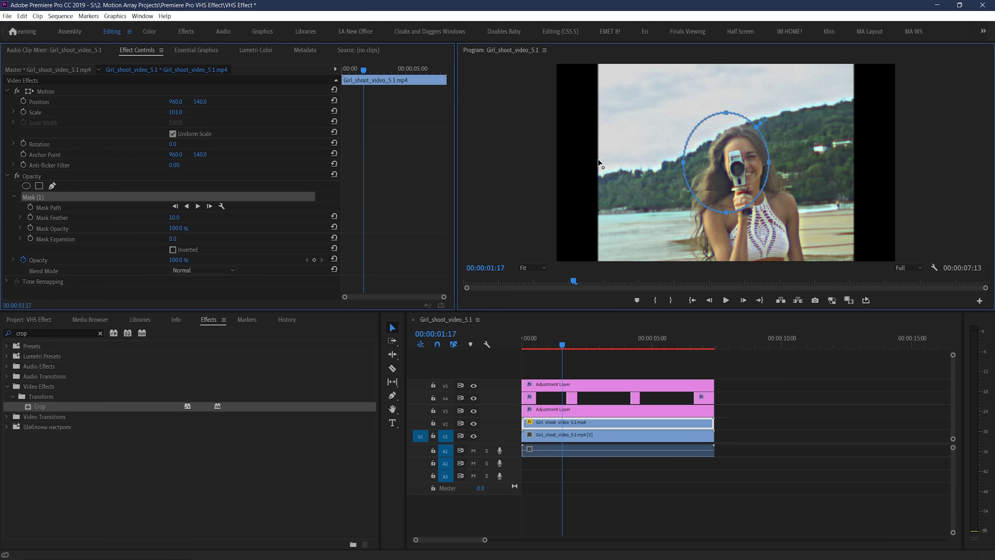
pyautogui.moveTo(713, 113); pyautogui.dragTo(726, 69)
# Give the mask a feather of 500 and invert it
pyautogui.click(175, 217)
pyautogui.write('500')
pyautogui.press('Return')
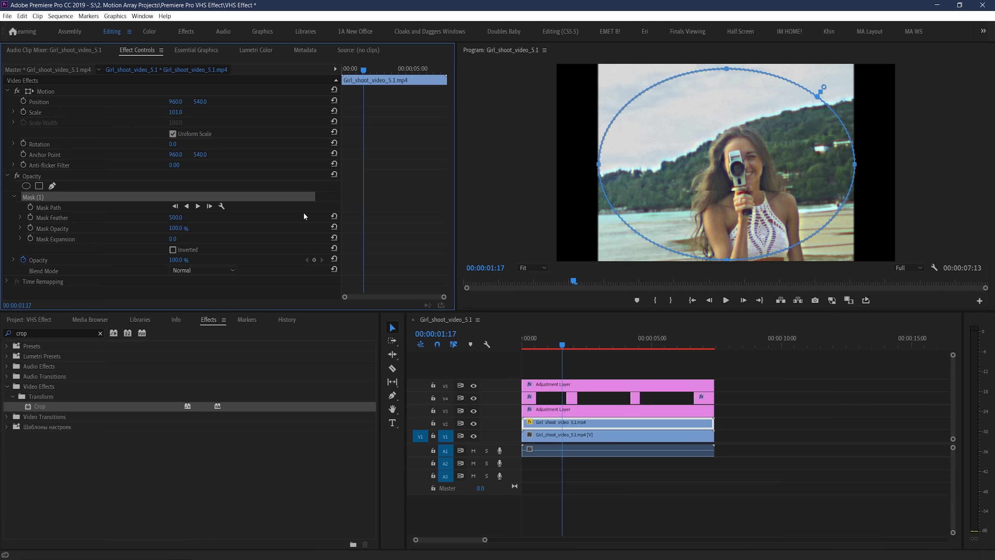
pyautogui.click(204, 252)
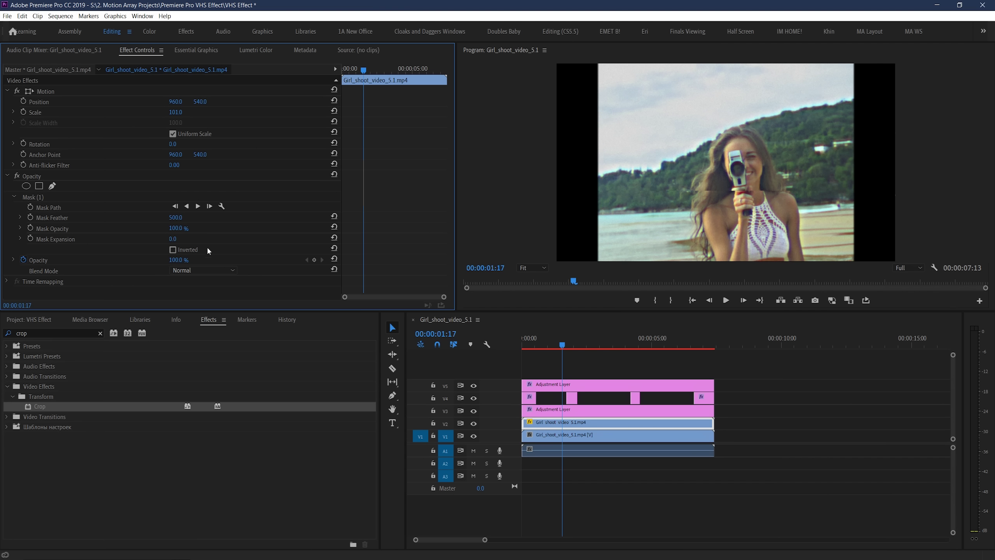
pyautogui.click(172, 250)
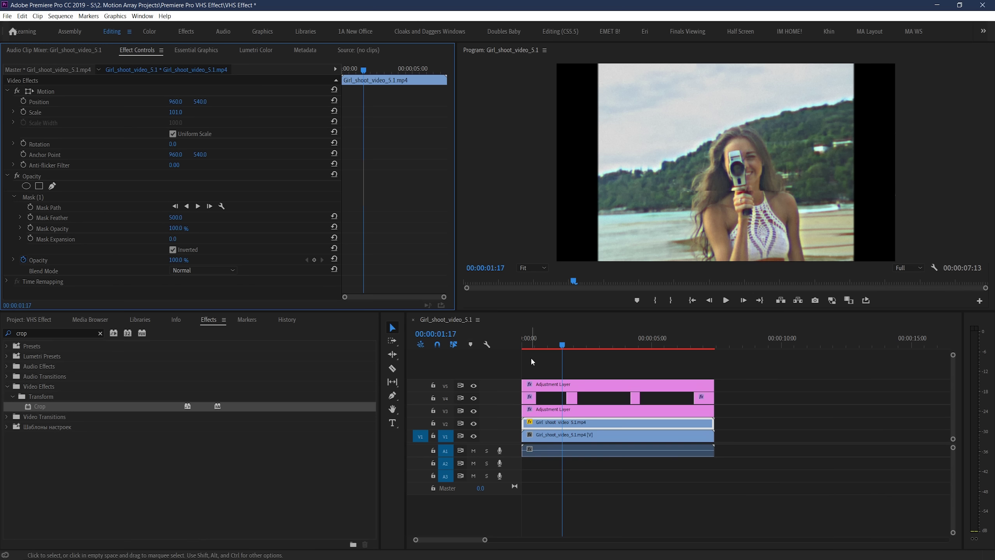
# Apply Gaussian Blur to the V2 duplicate beach clip with Blurriness 10
pyautogui.click(47, 333)
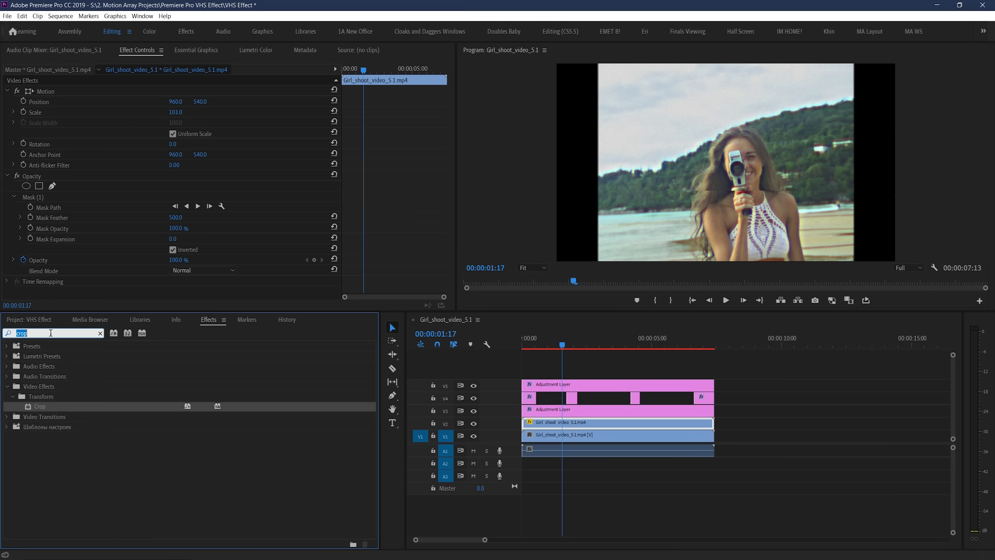
pyautogui.write('gauss')
pyautogui.moveTo(51, 436); pyautogui.dragTo(557, 423)
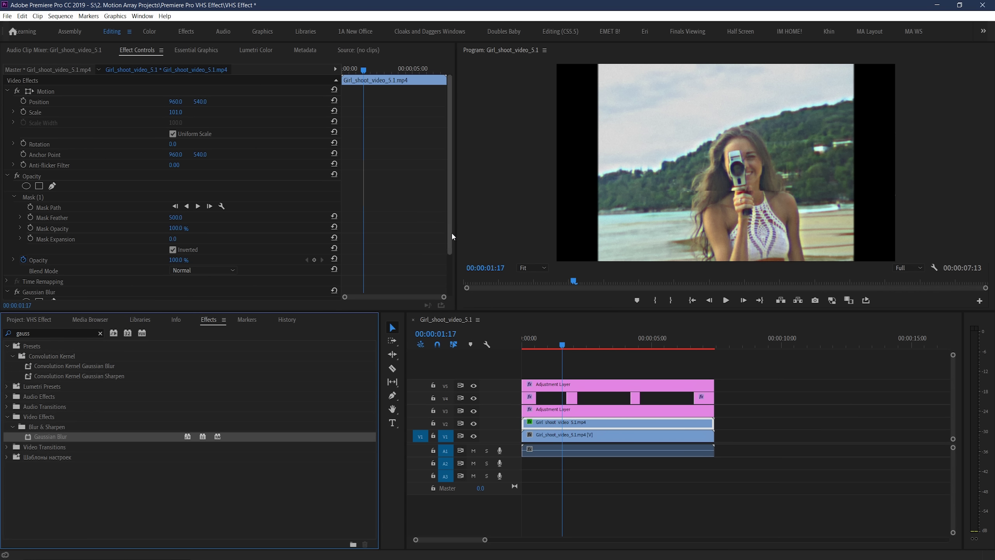
pyautogui.moveTo(450, 235); pyautogui.dragTo(449, 282)
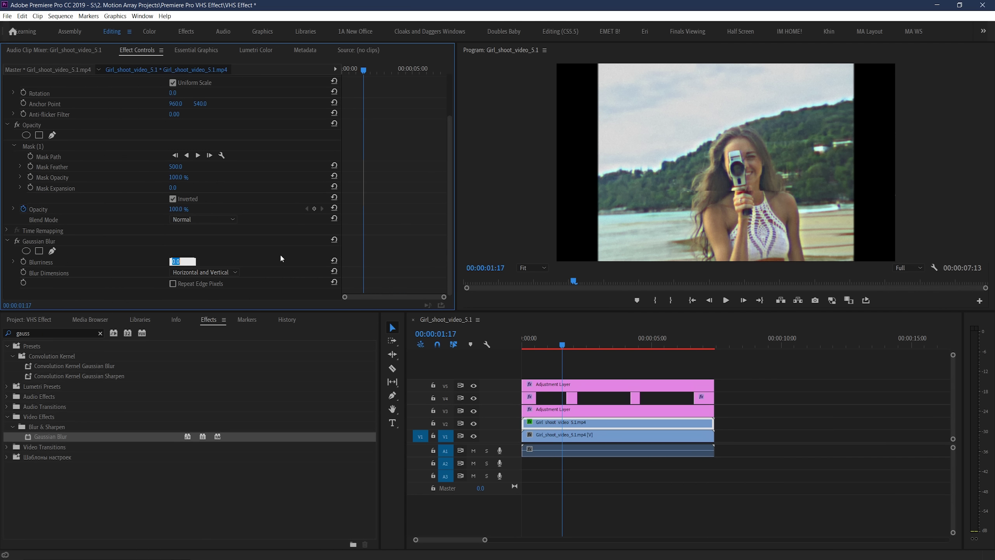
pyautogui.write('10')
pyautogui.press('Return')
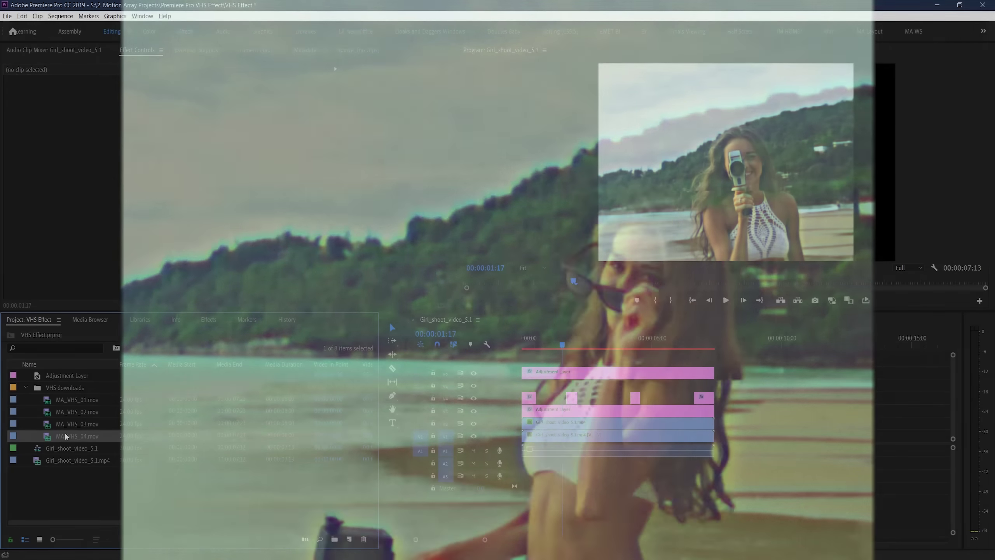
# Place the MA_VHS_04.mov noise clip on V5 and change its blend mode so the footage shows through
pyautogui.doubleClick(66, 433)
pyautogui.moveTo(216, 267); pyautogui.dragTo(494, 386)
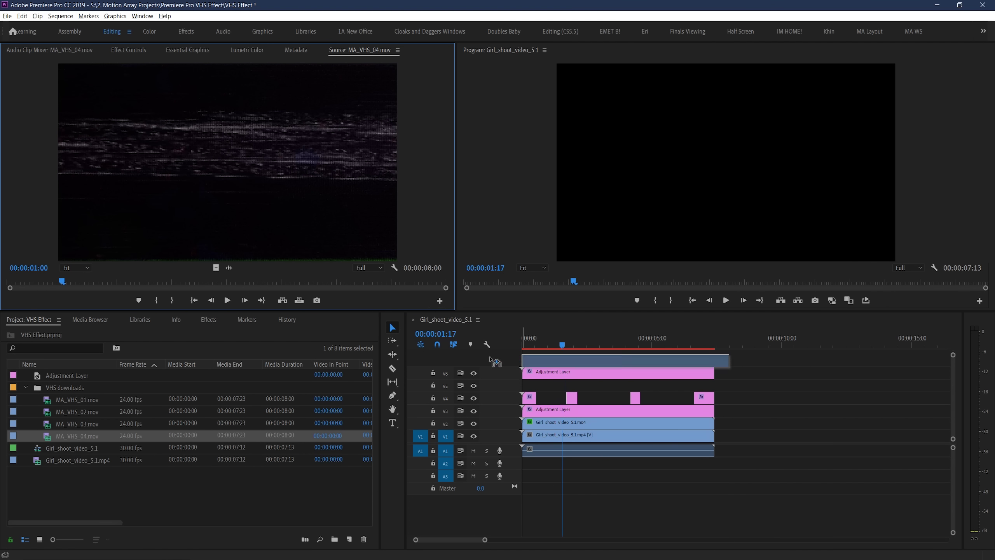
pyautogui.click(128, 50)
pyautogui.click(192, 207)
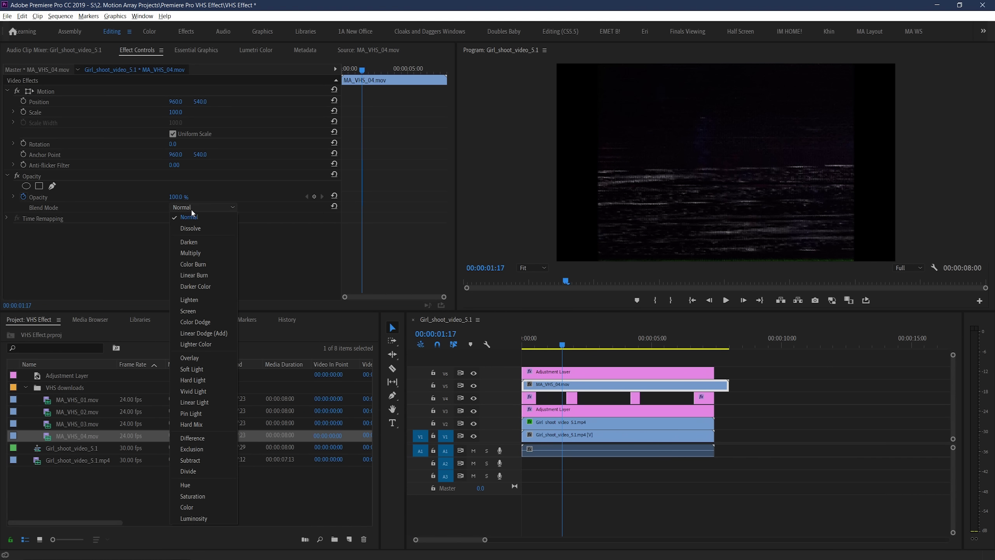
pyautogui.click(188, 311)
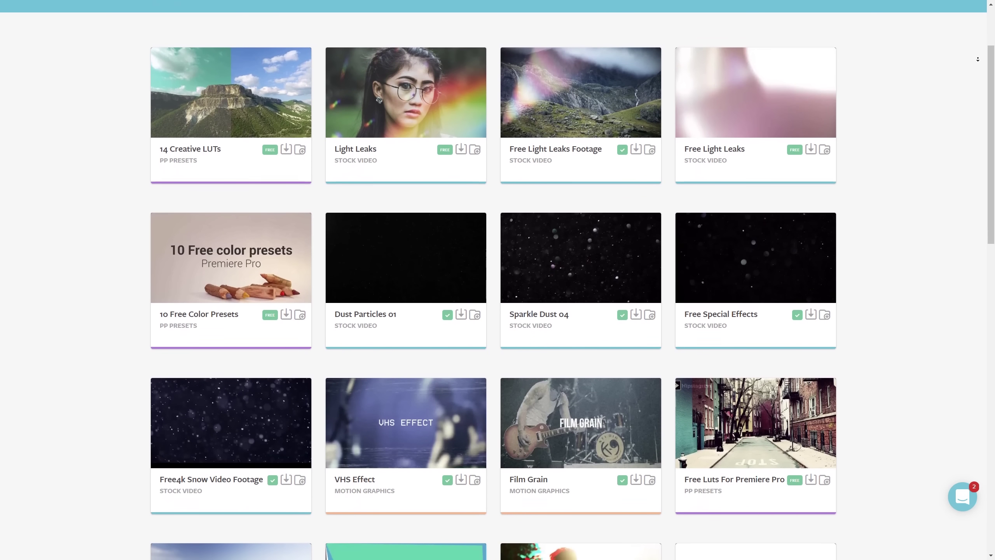
# Scroll through the Motion Array free assets grid
pyautogui.scroll(-2, 497, 279)
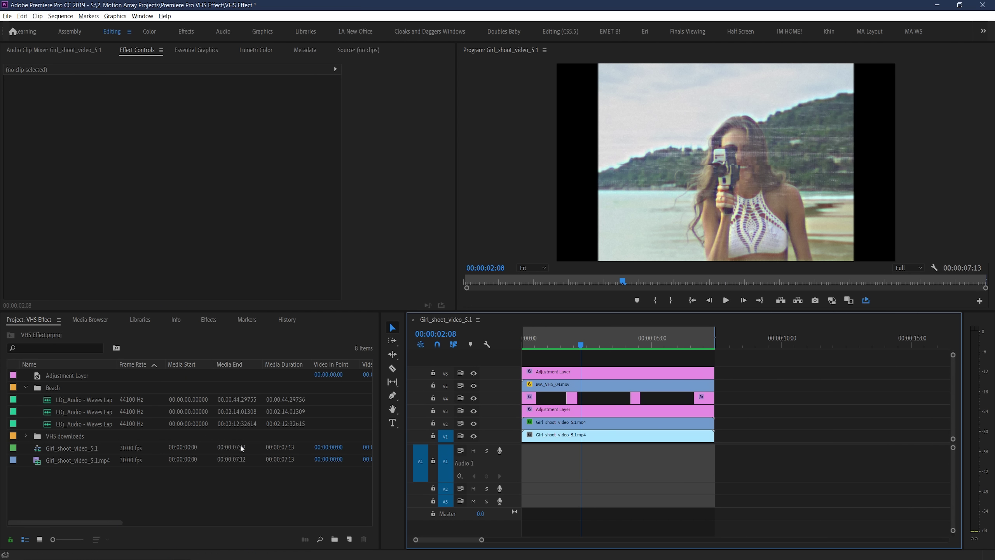
# Place Waves Lapping on Beach V2.wav on A1 at the sequence start and preview playback
pyautogui.click(96, 415)
pyautogui.moveTo(500, 478); pyautogui.dragTo(589, 466)
pyautogui.moveTo(648, 456); pyautogui.dragTo(614, 485)
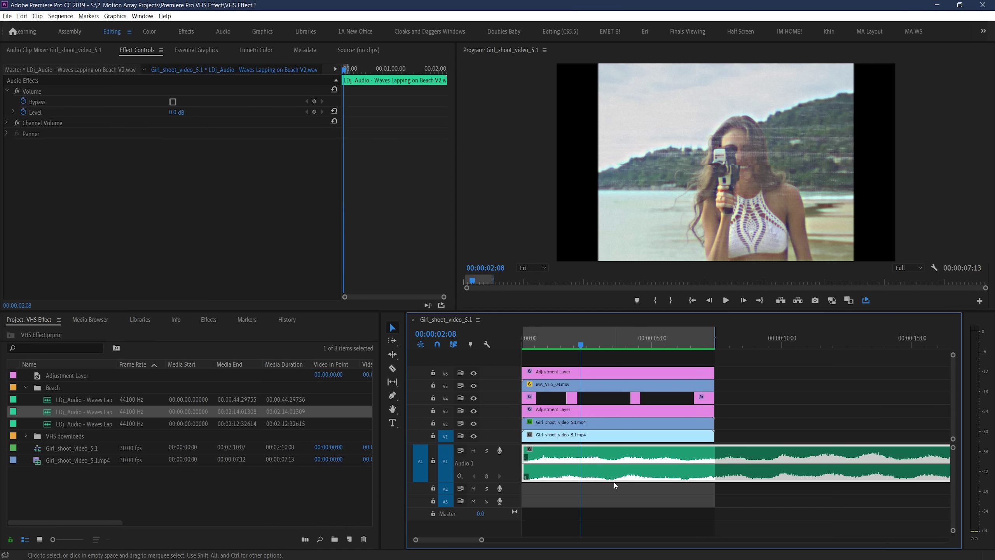
pyautogui.press('Home')
pyautogui.press('space')
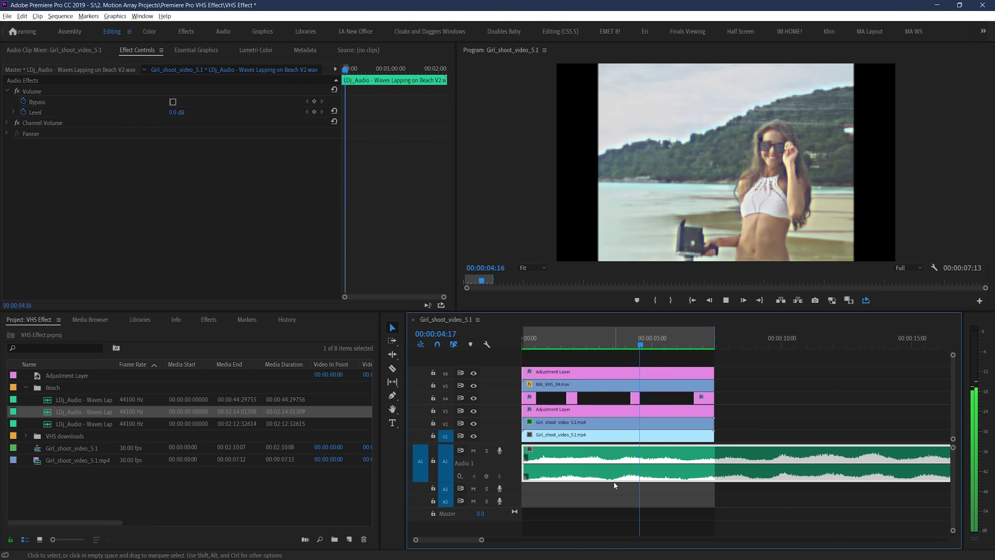
pyautogui.press('space')
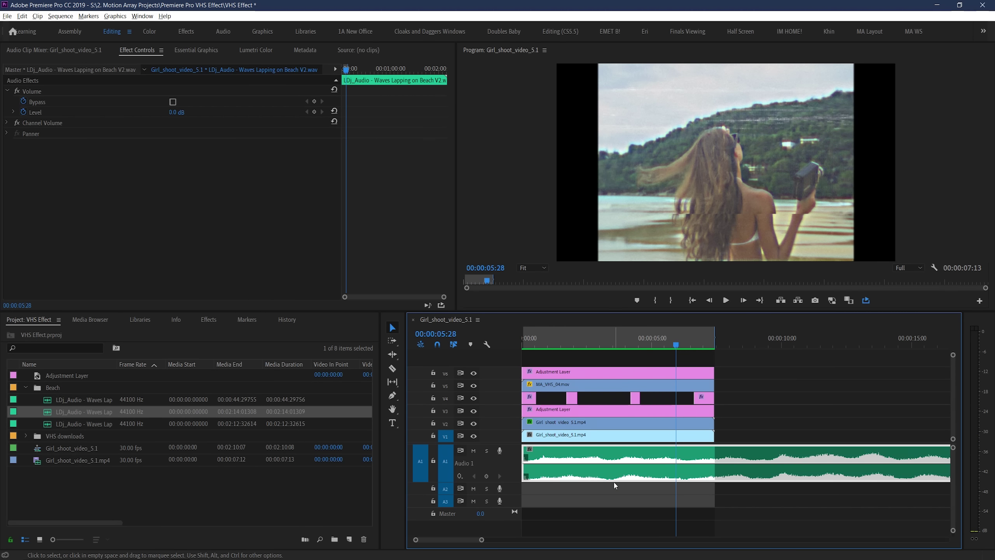
# Apply the Distortion audio effect to the beach waves clip using the Tape Drive preset
pyautogui.click(208, 320)
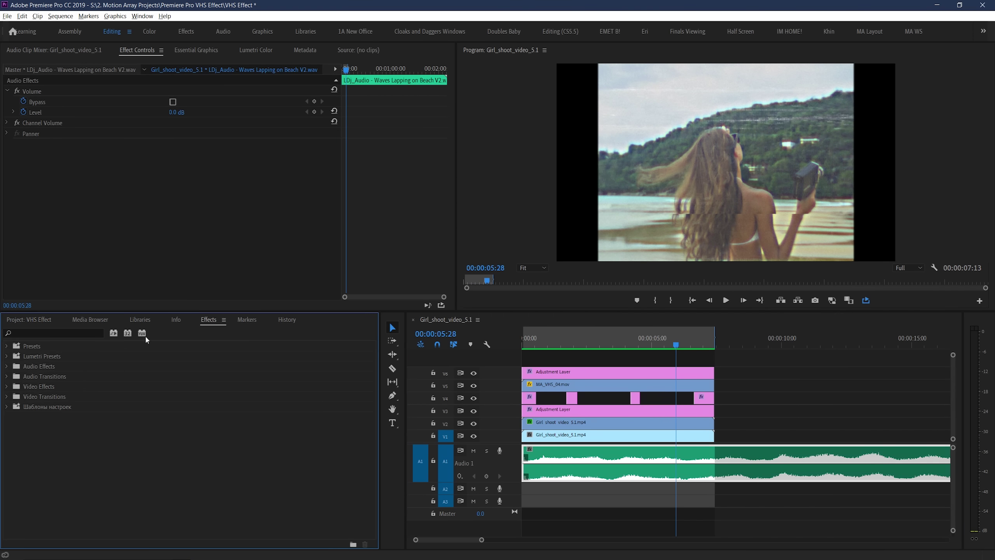
pyautogui.click(6, 366)
pyautogui.scroll(-2, 22, 423)
pyautogui.click(38, 487)
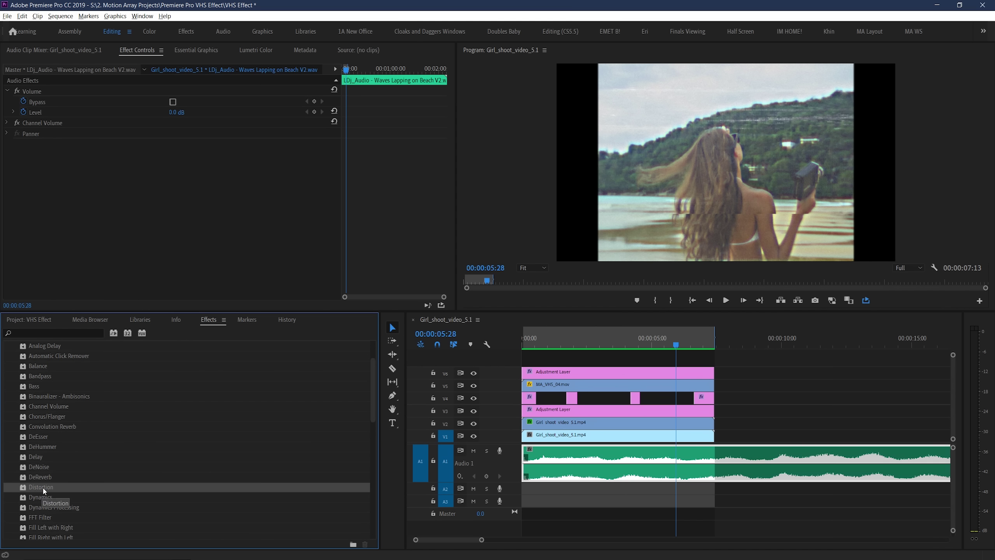
pyautogui.moveTo(480, 470); pyautogui.dragTo(549, 463)
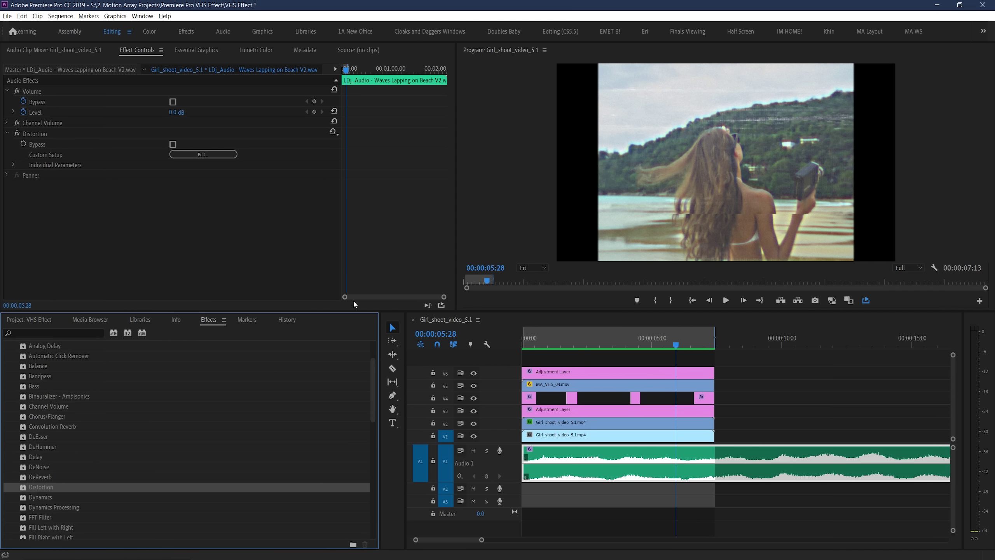
pyautogui.click(214, 154)
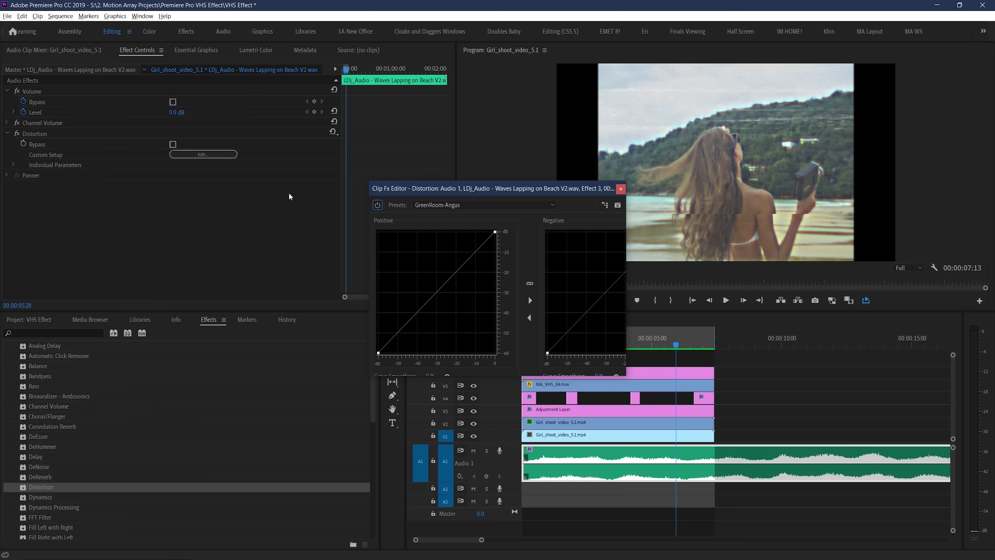
pyautogui.click(482, 205)
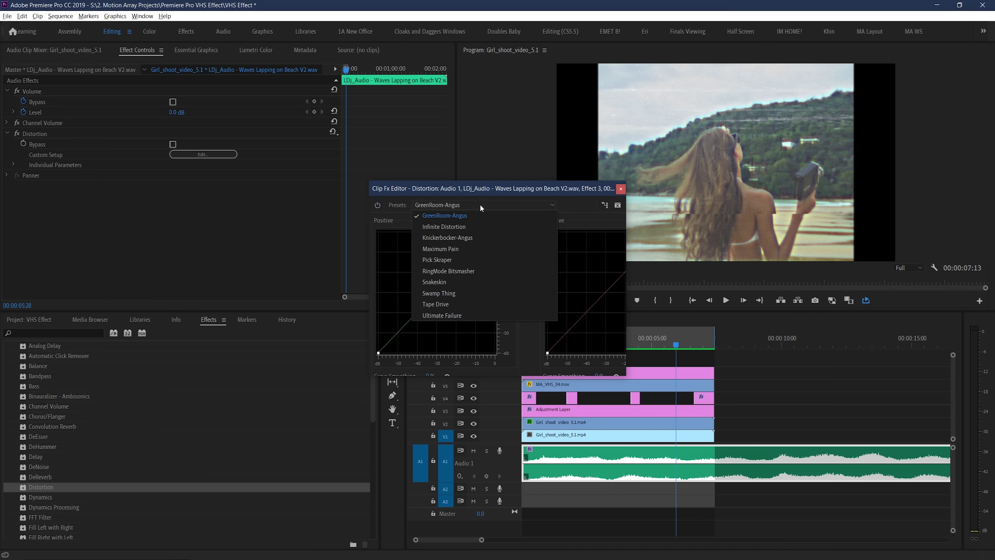
pyautogui.click(453, 306)
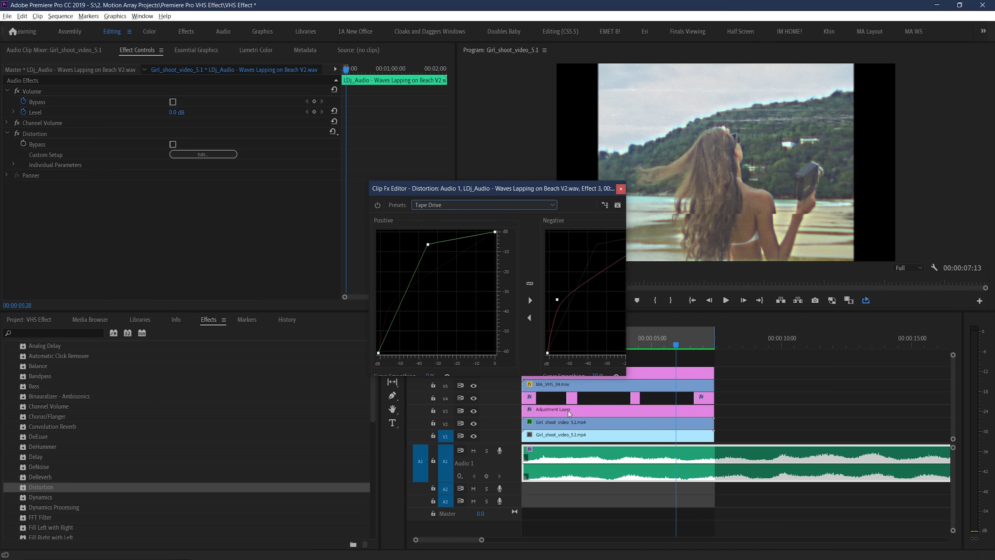
# Lower the waves clip's volume to about -11.59 dB and play from the start to hear it
pyautogui.moveTo(662, 465); pyautogui.dragTo(658, 486)
pyautogui.click(657, 486)
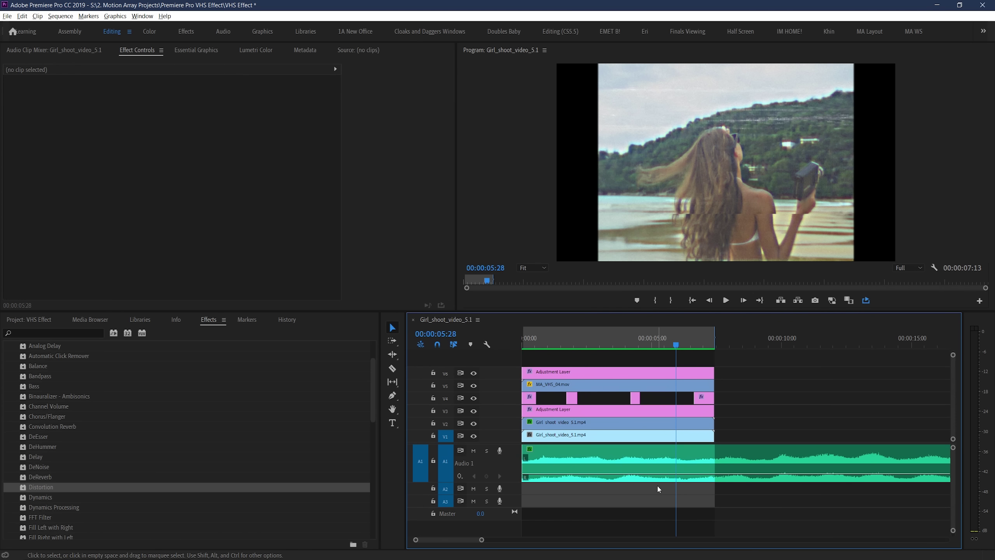
pyautogui.press('Home')
pyautogui.press('space')
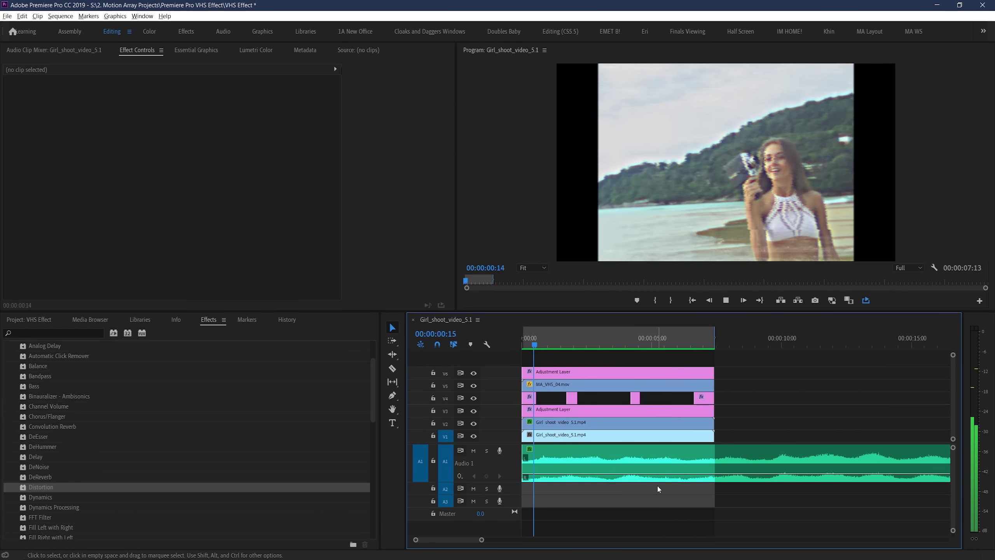
# Add Lowpass (cutoff 4134.4 Hz) after Distortion on the waves audio and preview the muffled sound
pyautogui.press('space')
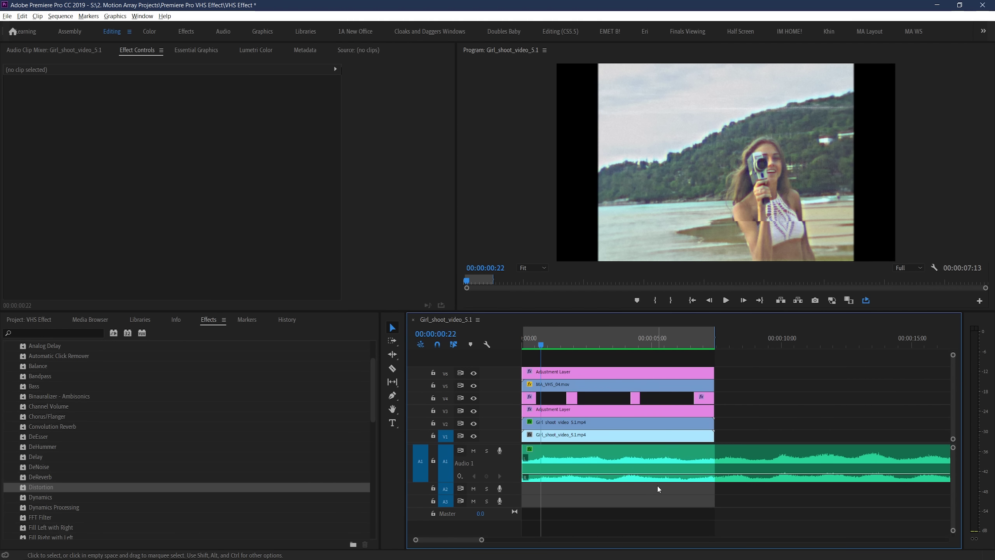
pyautogui.scroll(-5, 77, 429)
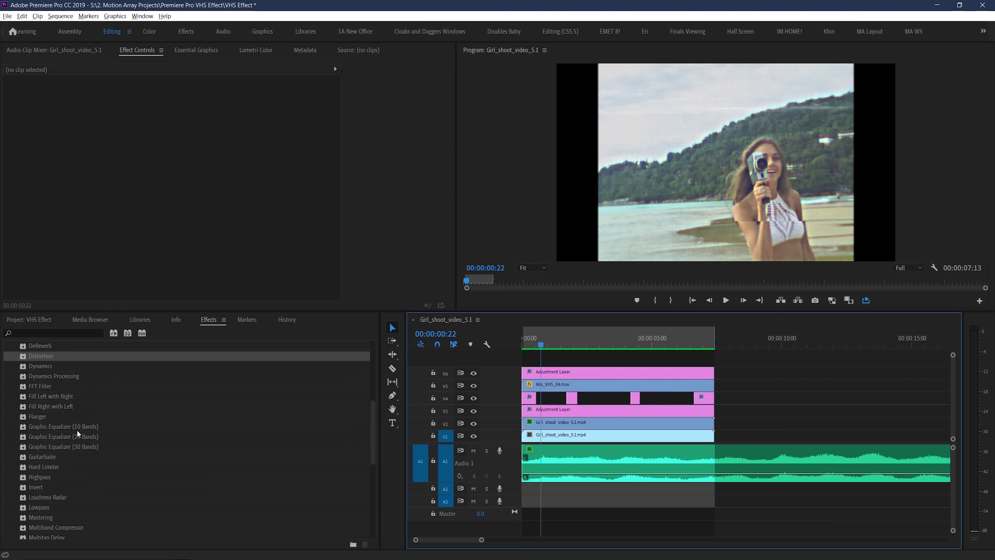
pyautogui.click(42, 476)
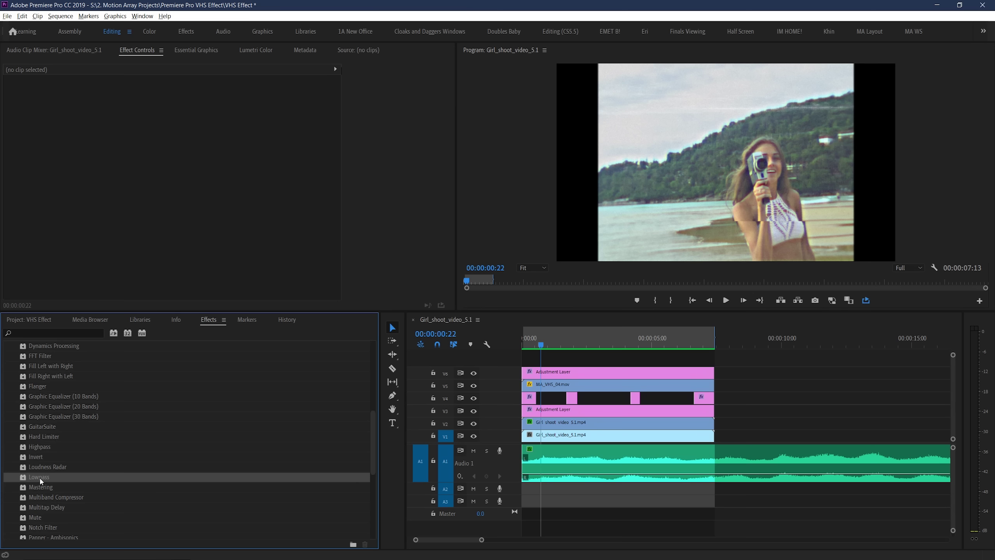
pyautogui.moveTo(39, 477); pyautogui.dragTo(552, 463)
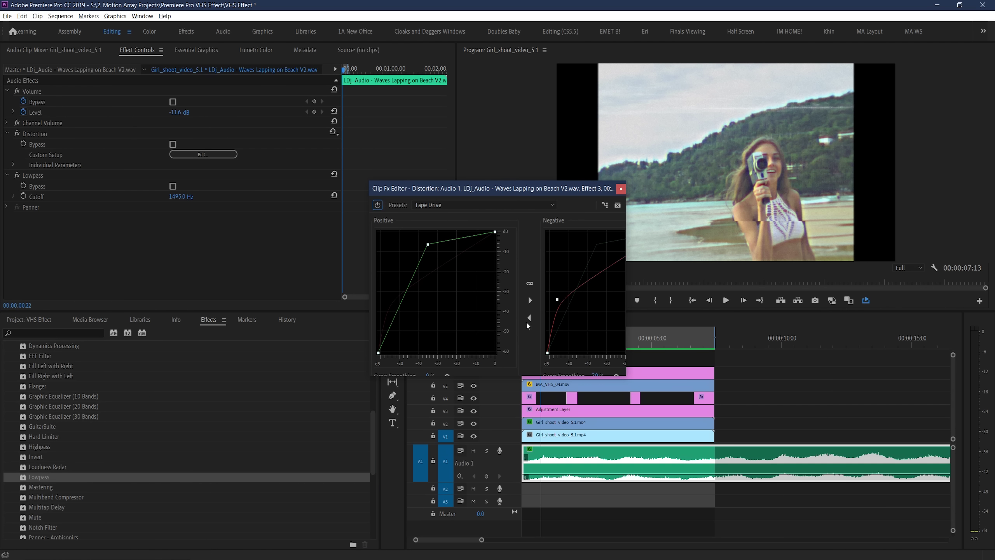
pyautogui.click(620, 189)
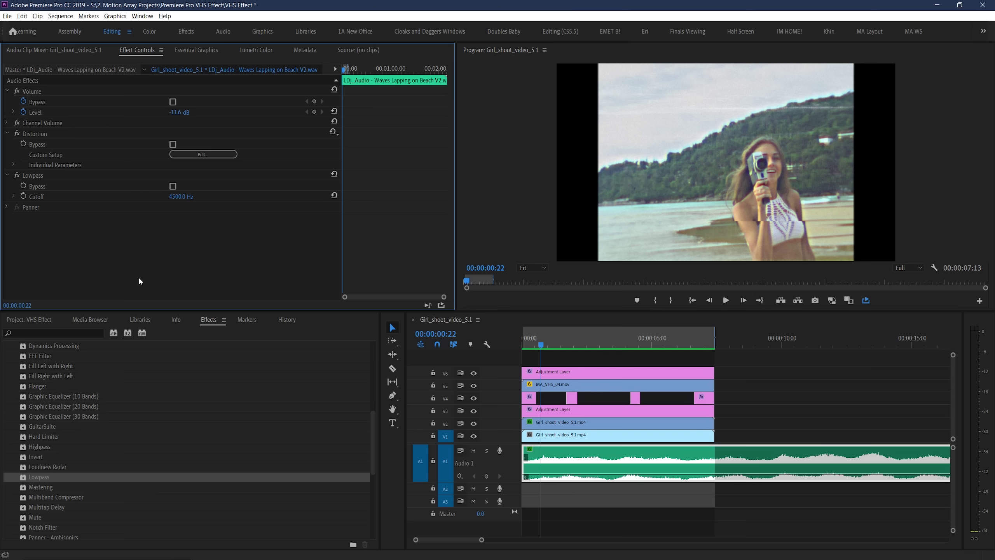
pyautogui.press('space')
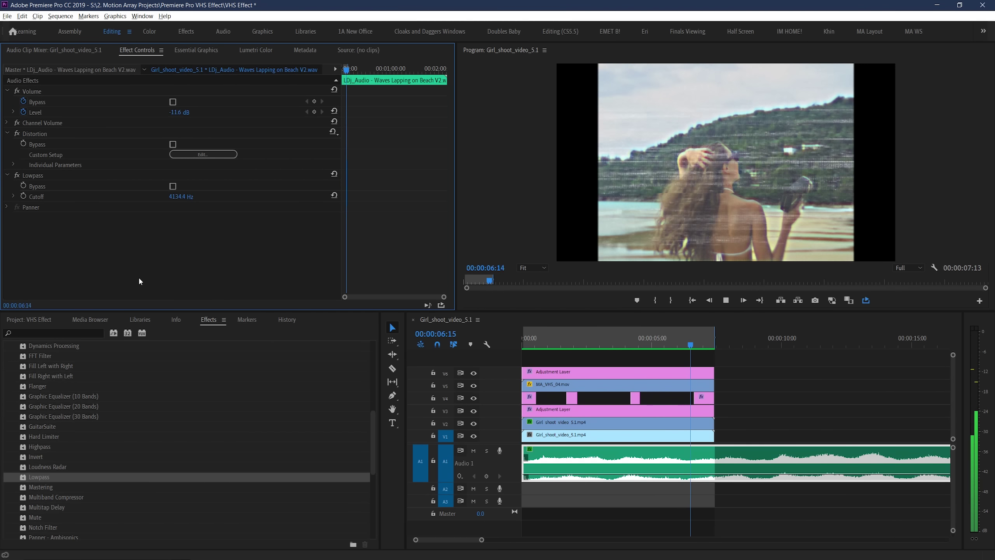
pyautogui.press('space')
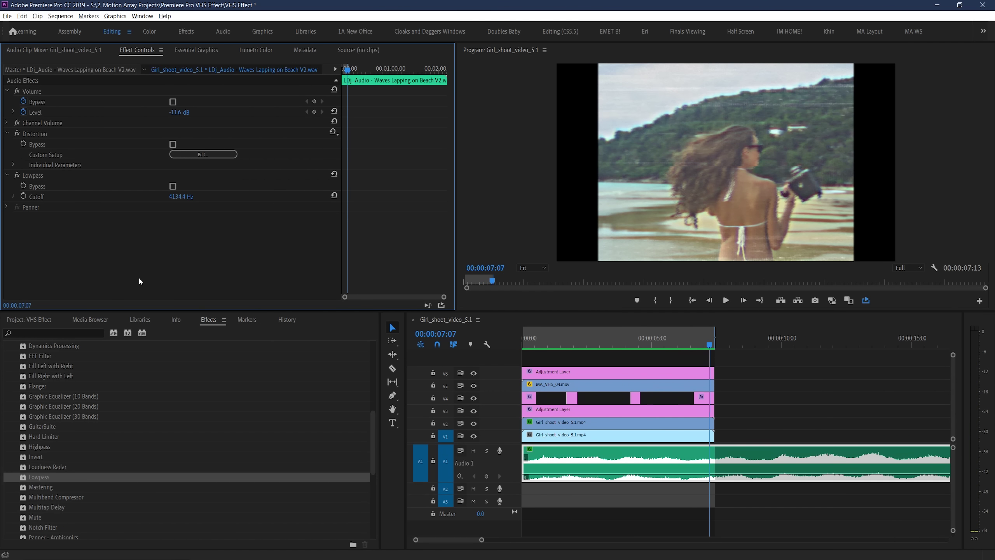
pyautogui.press('Home')
pyautogui.press('space')
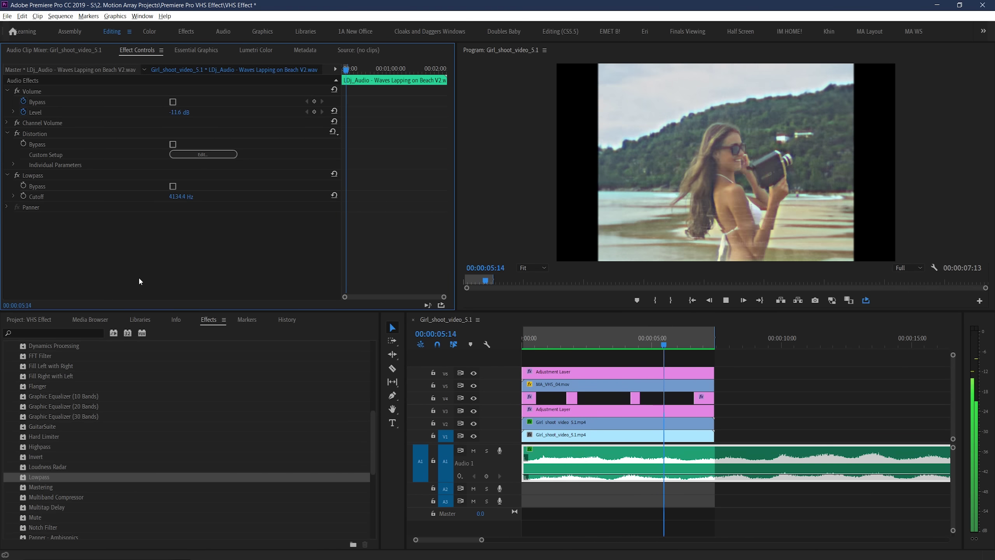
pyautogui.press('Home')
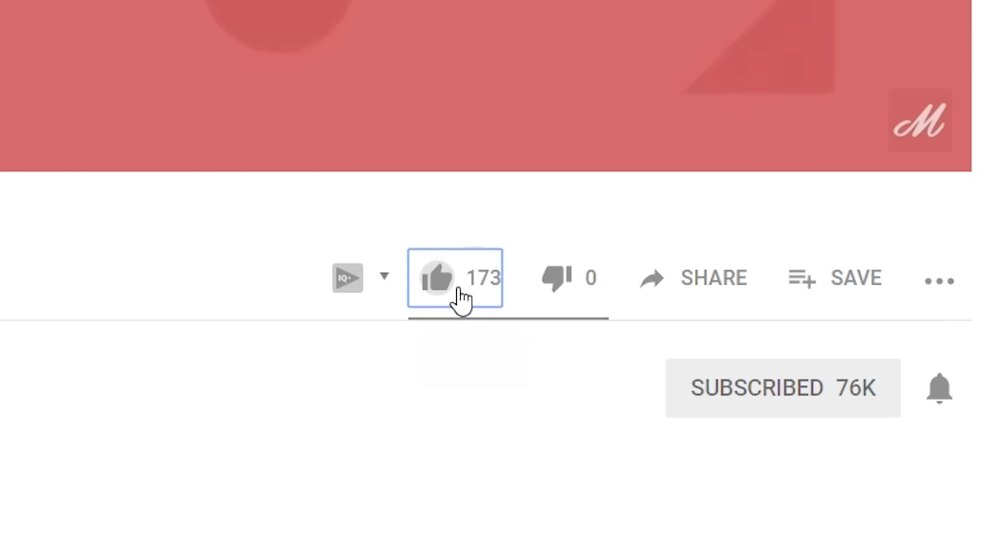
pyautogui.click(460, 299)
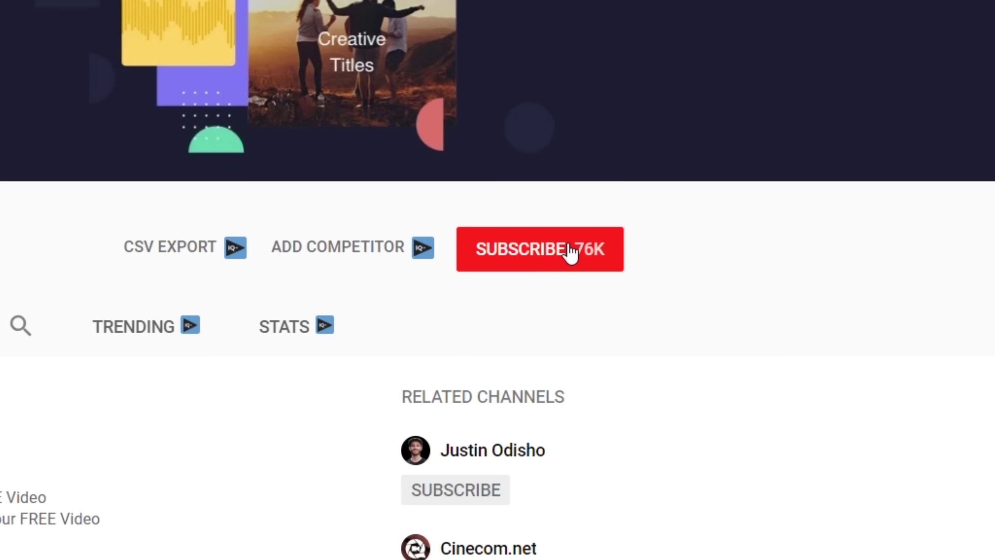
pyautogui.click(571, 253)
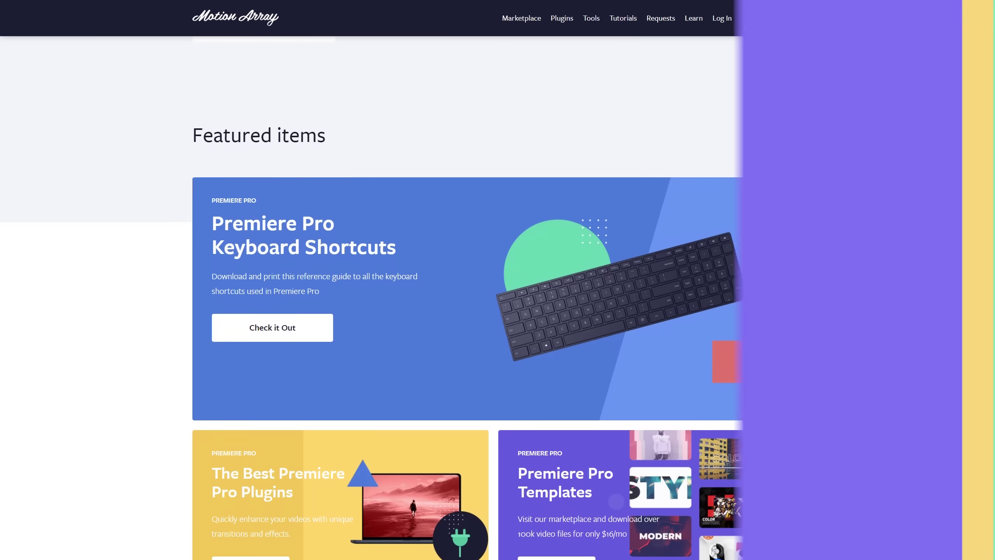
# Find the VHS Overlay clip in Motion Array's results and open its 1920x1080, 29.97 FPS item page
pyautogui.scroll(-8, 977, 50)
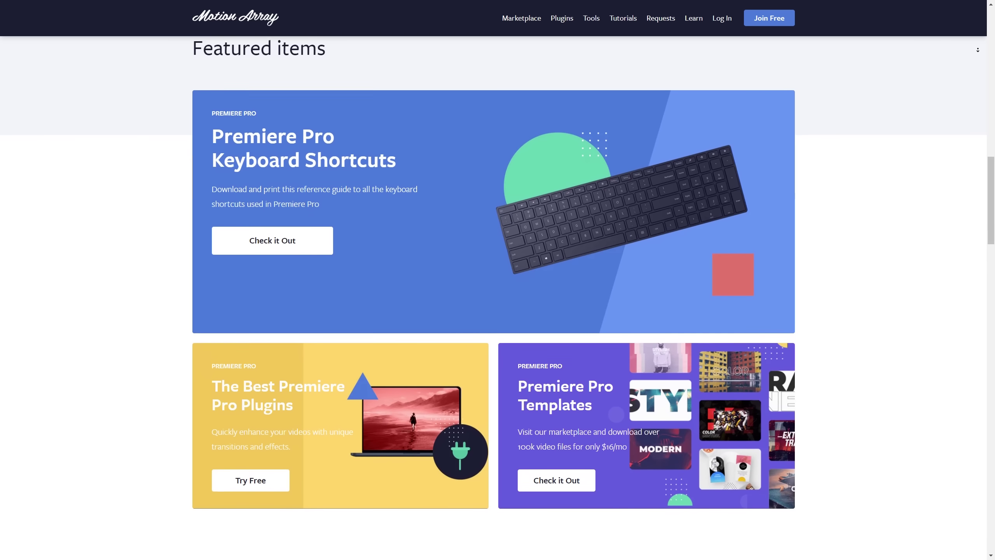
pyautogui.scroll(-9, 978, 50)
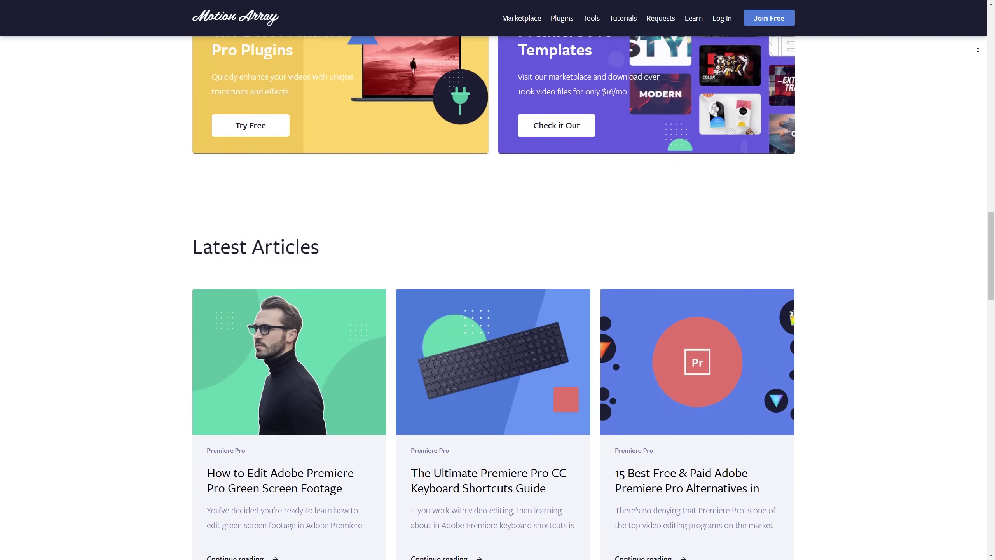
pyautogui.scroll(-4, 978, 50)
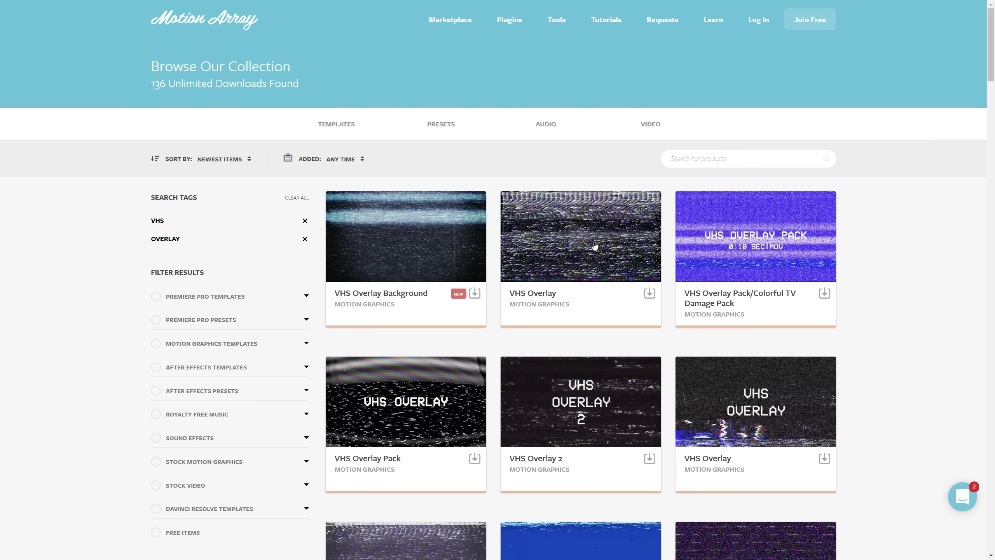
pyautogui.click(585, 245)
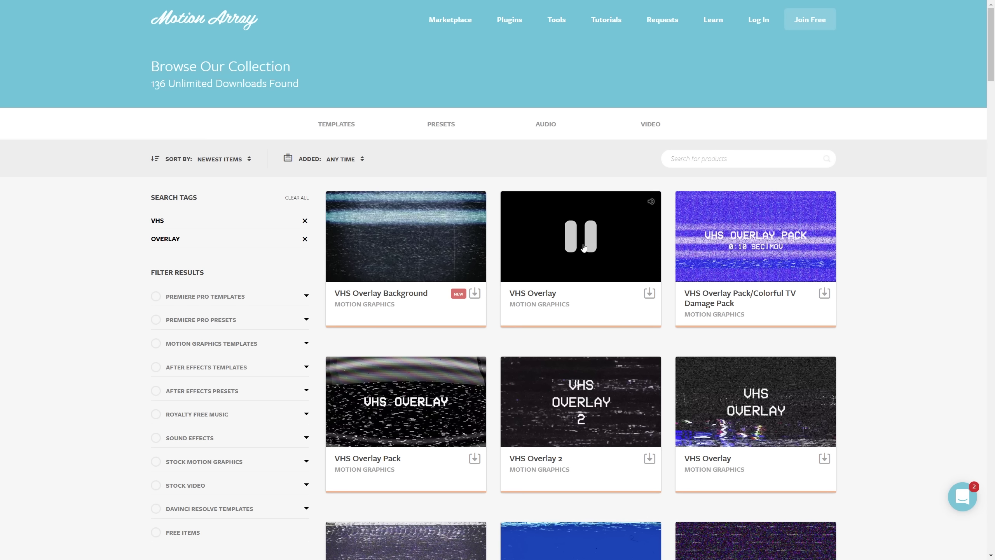
pyautogui.click(532, 294)
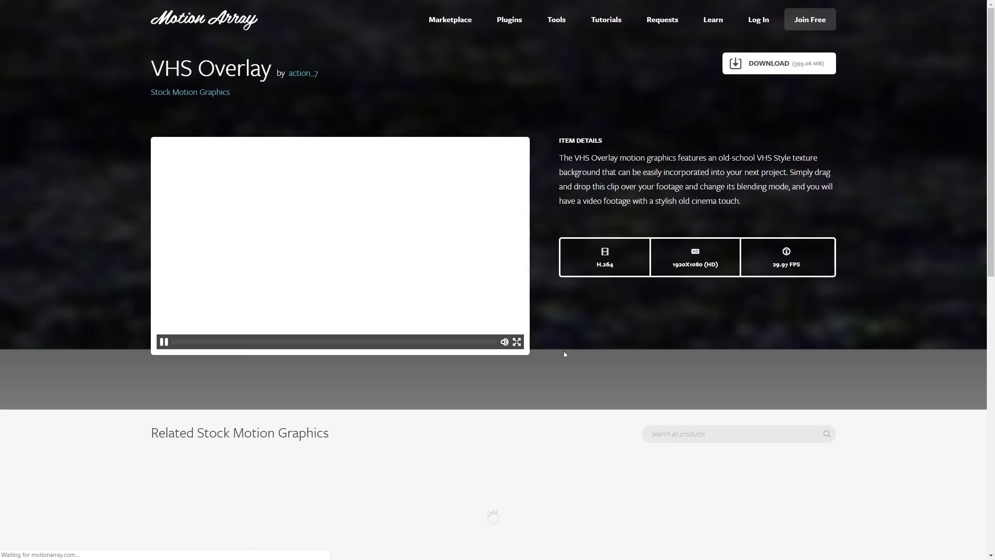